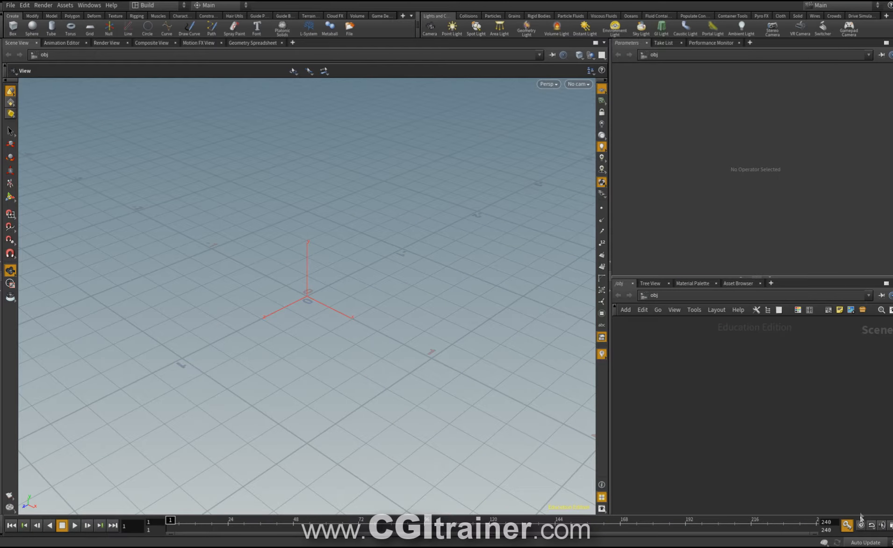
# Load NotGoingAnywhere.wav from E:/MAPS & SOUND/sounds as the Audio Panel's file source, with the audio in Test mode
pyautogui.click(881, 526)
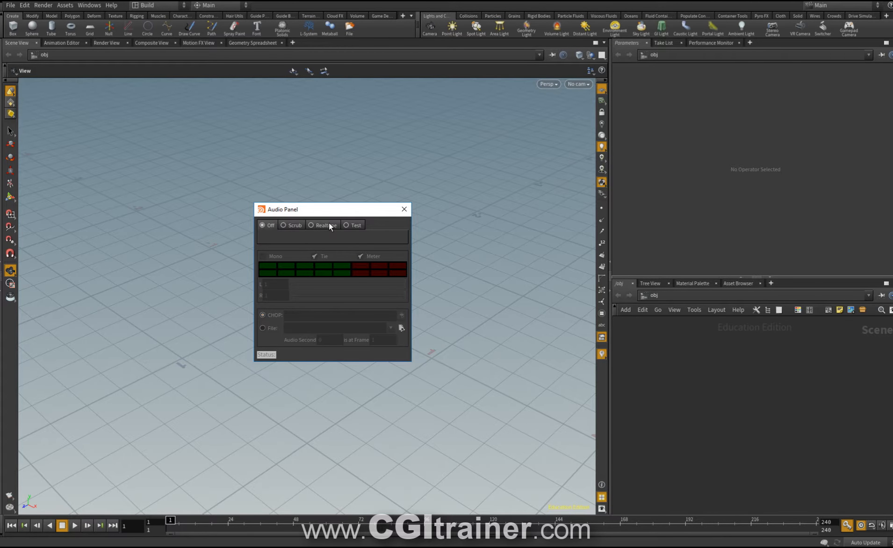
pyautogui.click(346, 225)
pyautogui.click(263, 329)
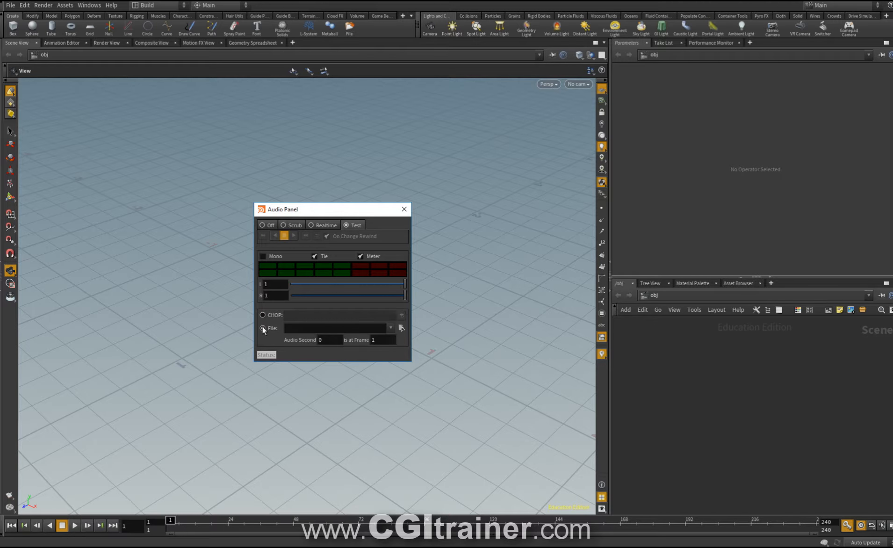
pyautogui.click(401, 327)
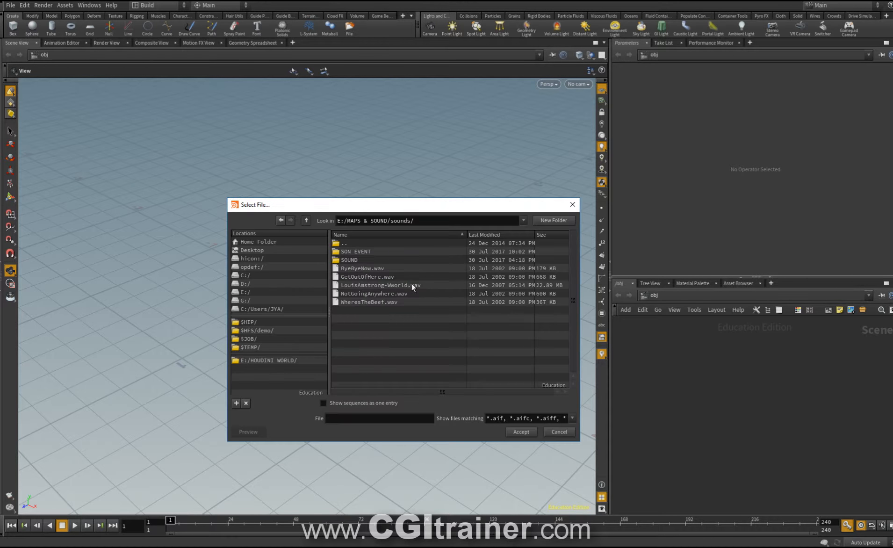
pyautogui.doubleClick(374, 293)
# Play the timeline with the audio in Realtime mode, and again in Scrub mode
pyautogui.click(284, 226)
pyautogui.click(316, 225)
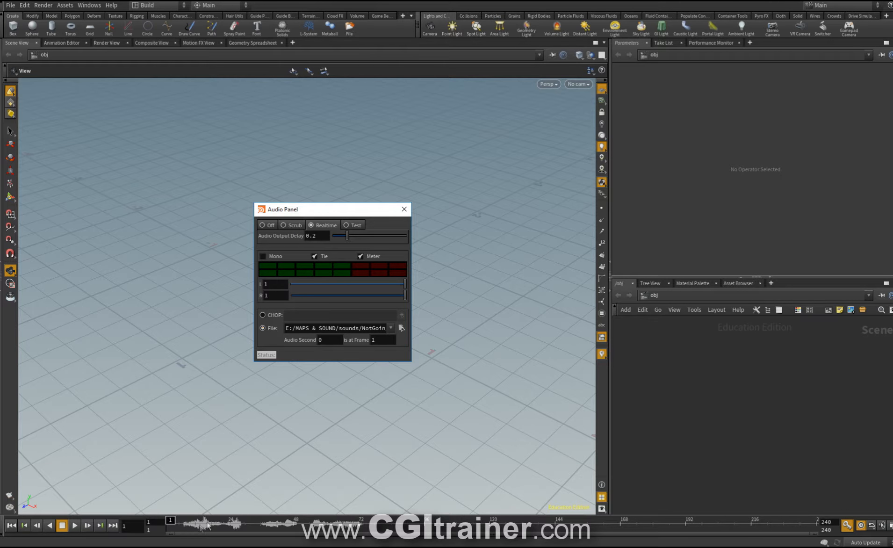
pyautogui.click(75, 524)
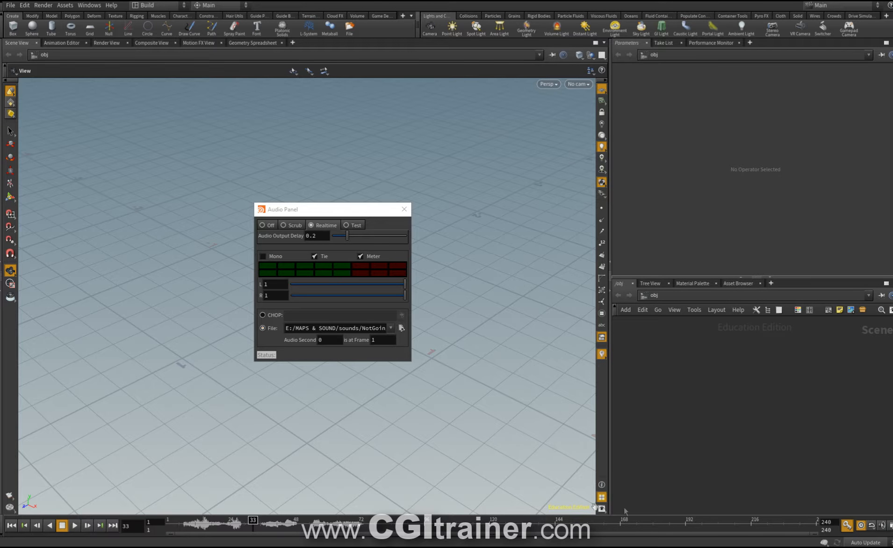
pyautogui.click(283, 224)
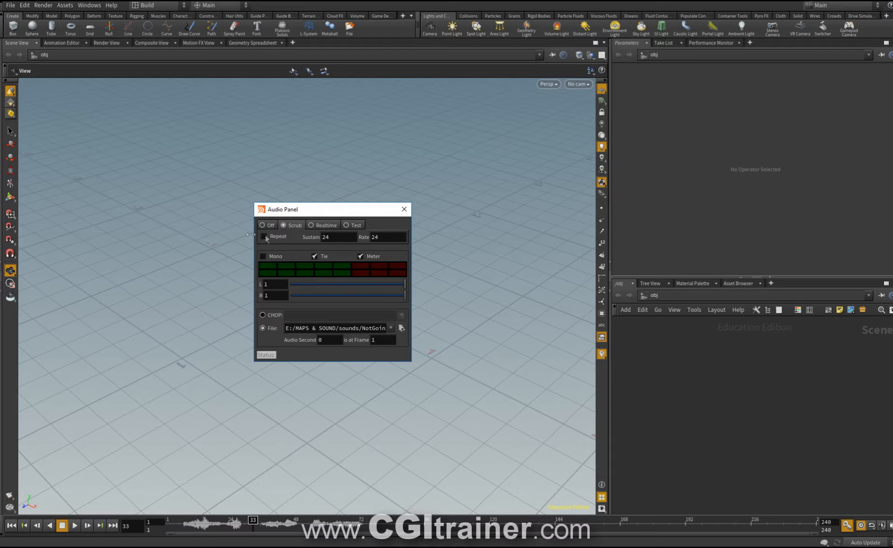
pyautogui.press('Up')
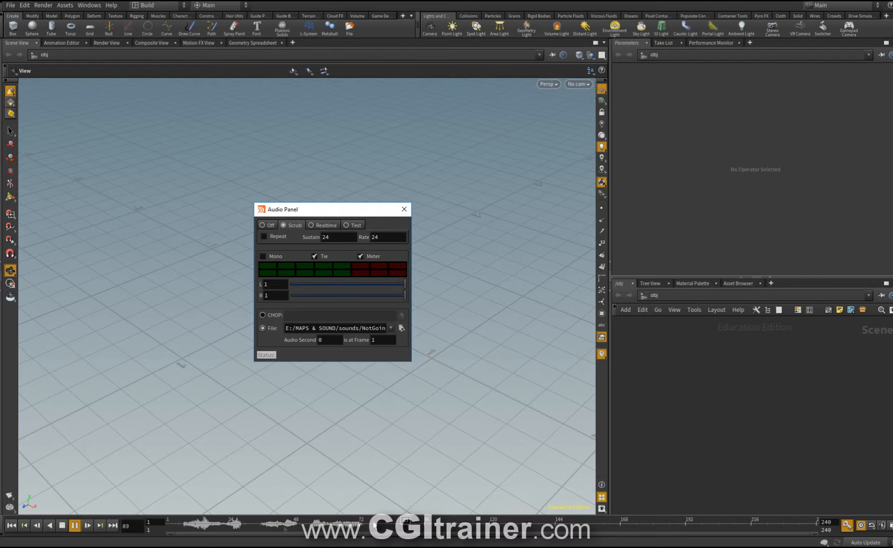
pyautogui.press('Up')
# Enable Mono for the timeline audio and use Realtime mode with an audio output delay of 0
pyautogui.click(263, 257)
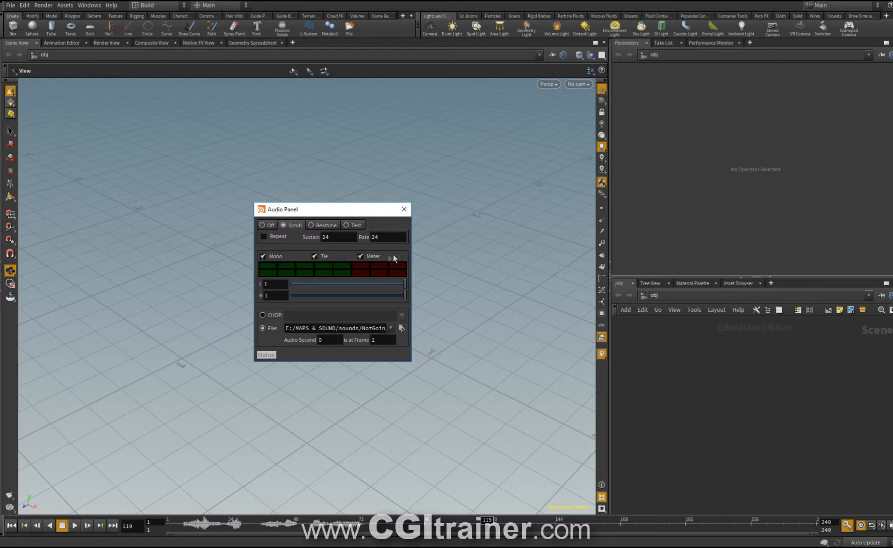
pyautogui.click(263, 224)
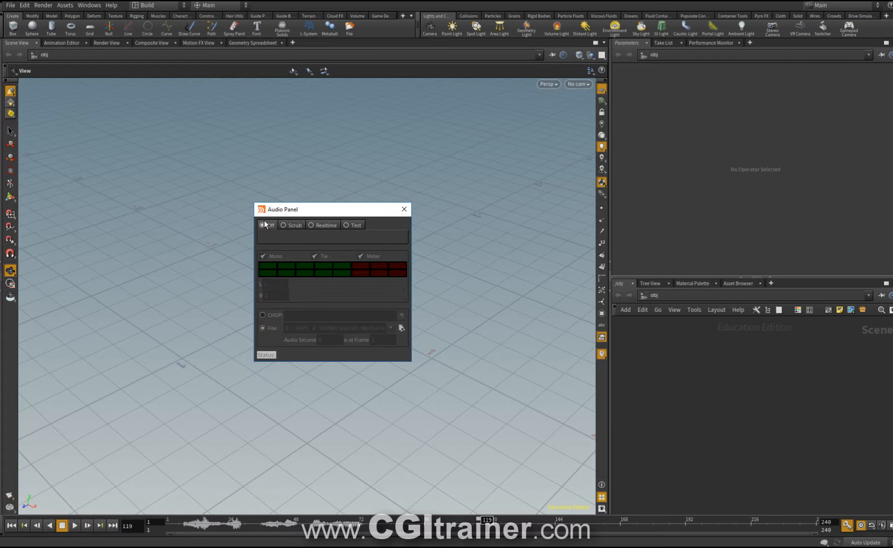
pyautogui.click(291, 225)
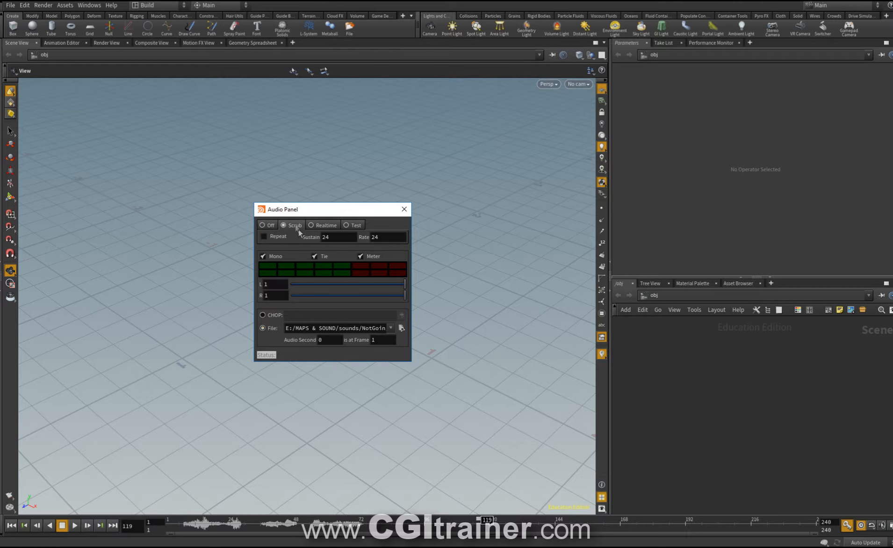
pyautogui.click(326, 225)
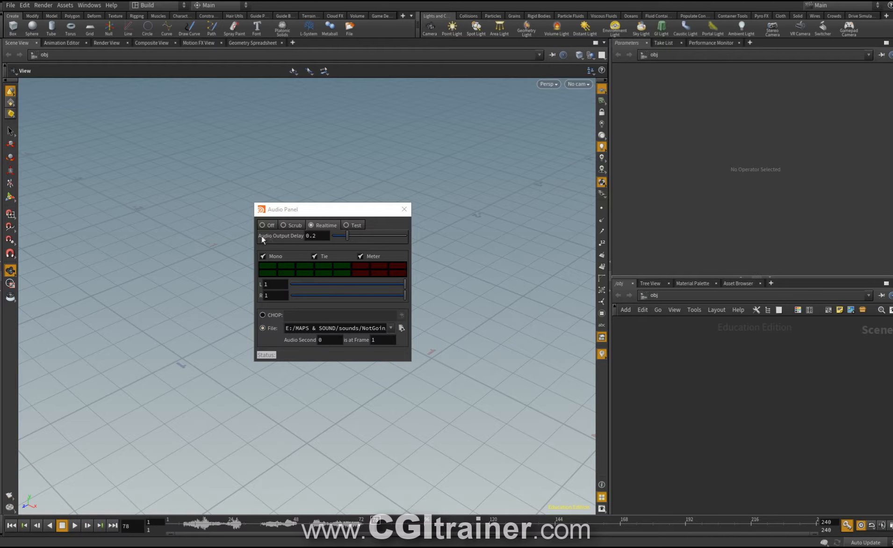
pyautogui.doubleClick(324, 235)
pyautogui.write('0')
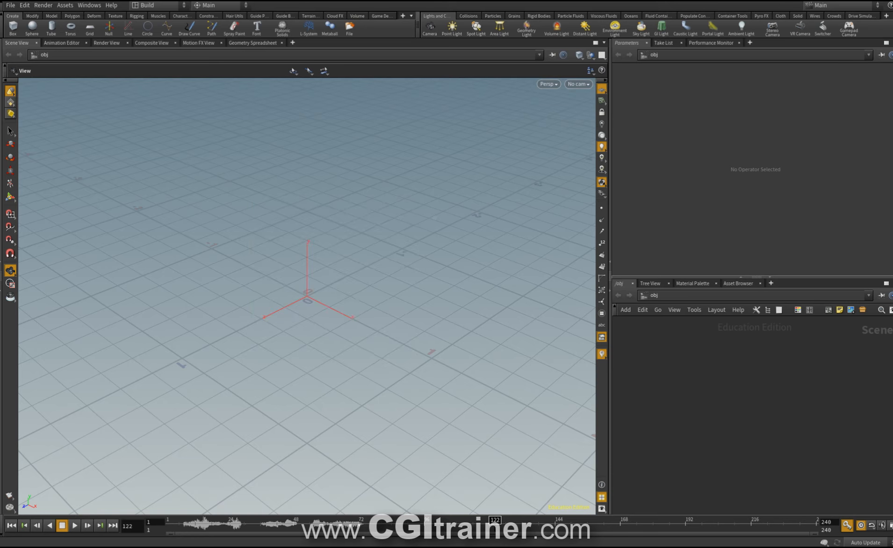
# Set the global animation options to 25 FPS with an end frame of 80
pyautogui.hotkey('alt', 'shift', 'g')
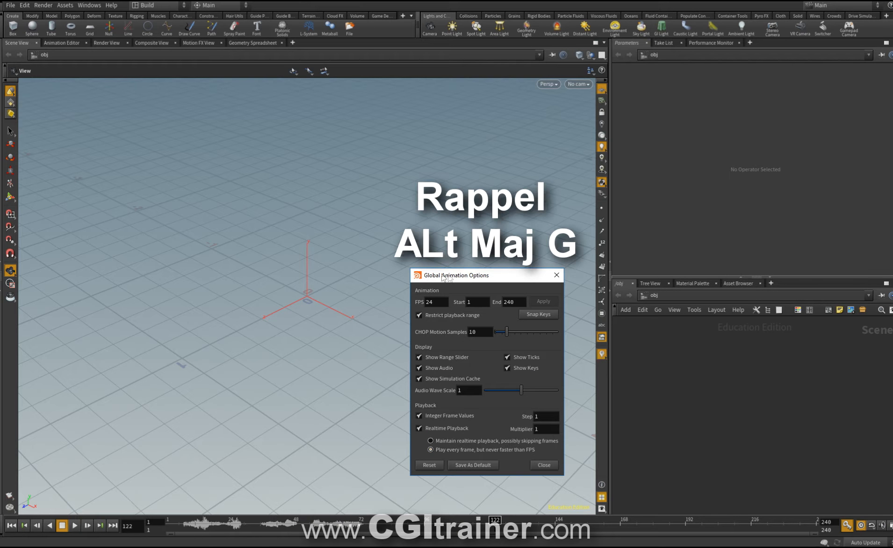
pyautogui.moveTo(438, 302); pyautogui.dragTo(378, 295)
pyautogui.press('Return')
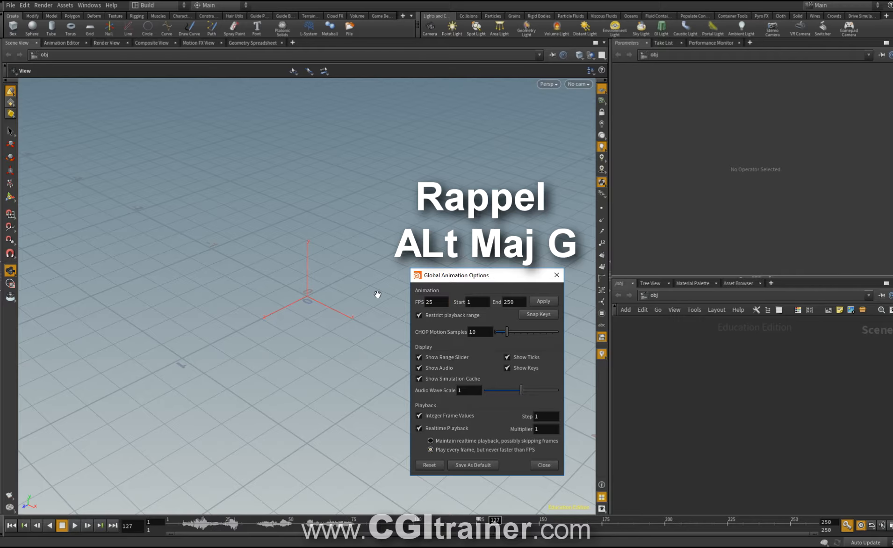
pyautogui.click(516, 302)
pyautogui.write('80')
pyautogui.press('Return')
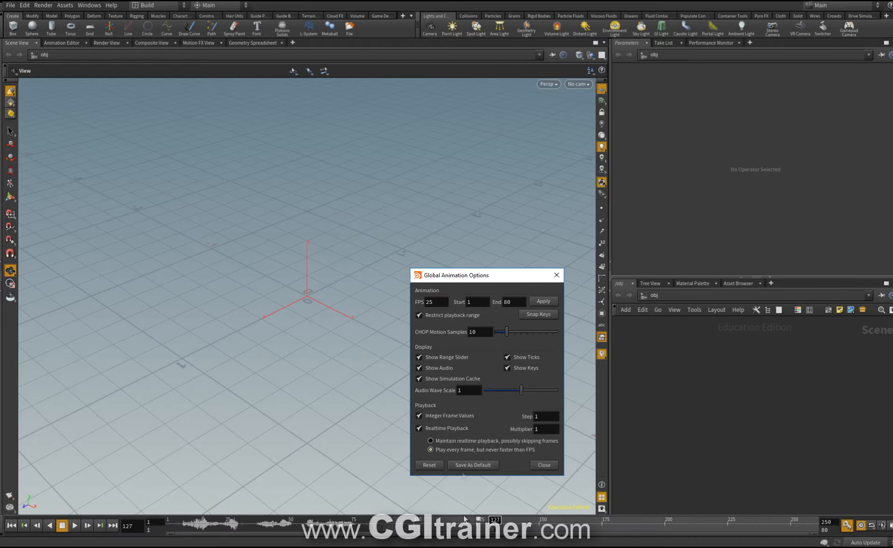
pyautogui.click(542, 302)
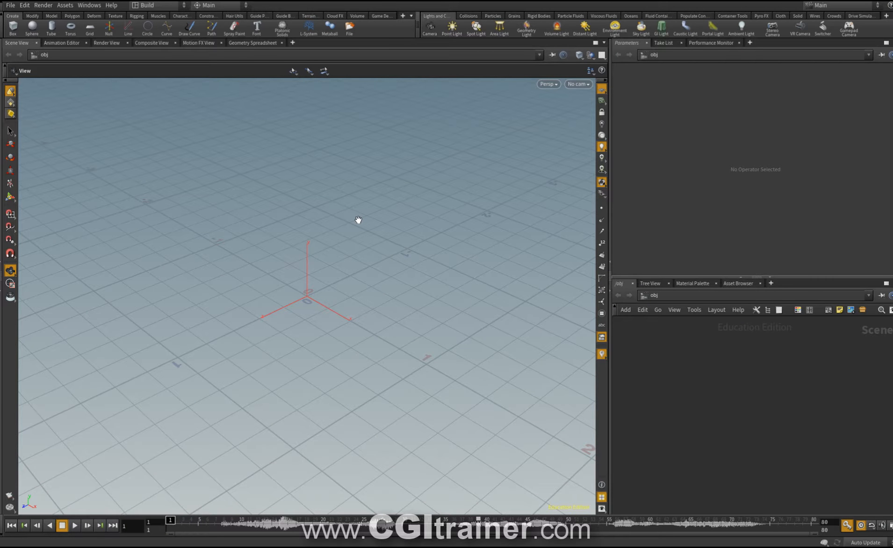
# Create a polygon mesh sphere at the origin in the front view, with 9 rows and 14 columns
pyautogui.hotkey('space', '3')
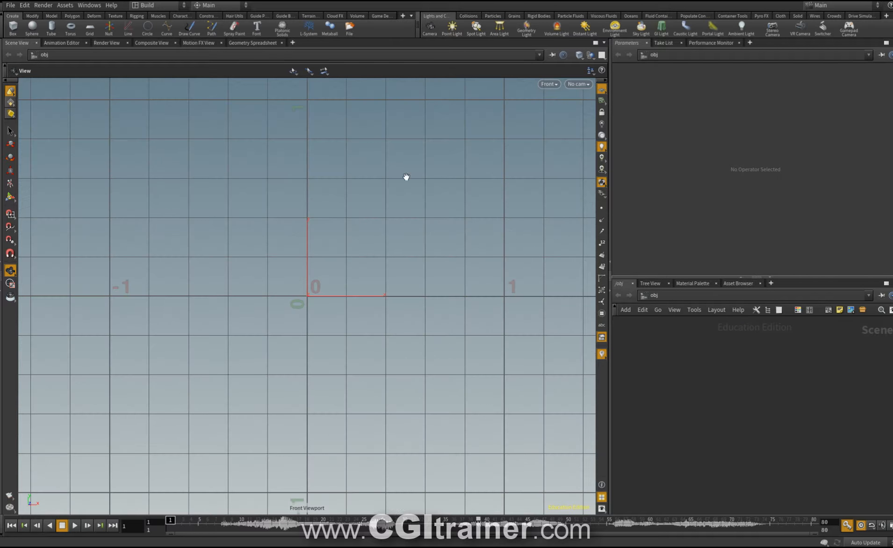
pyautogui.click(32, 28)
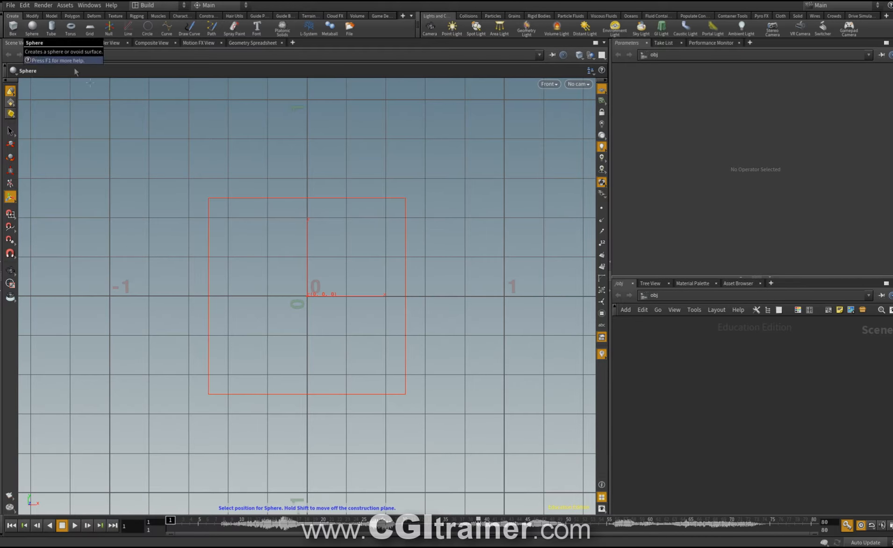
pyautogui.press('Return')
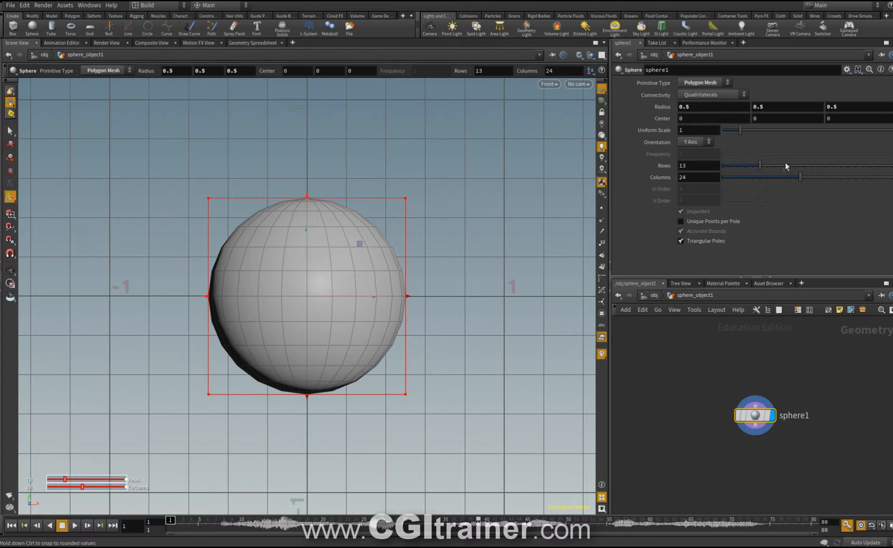
pyautogui.moveTo(759, 166); pyautogui.dragTo(732, 167)
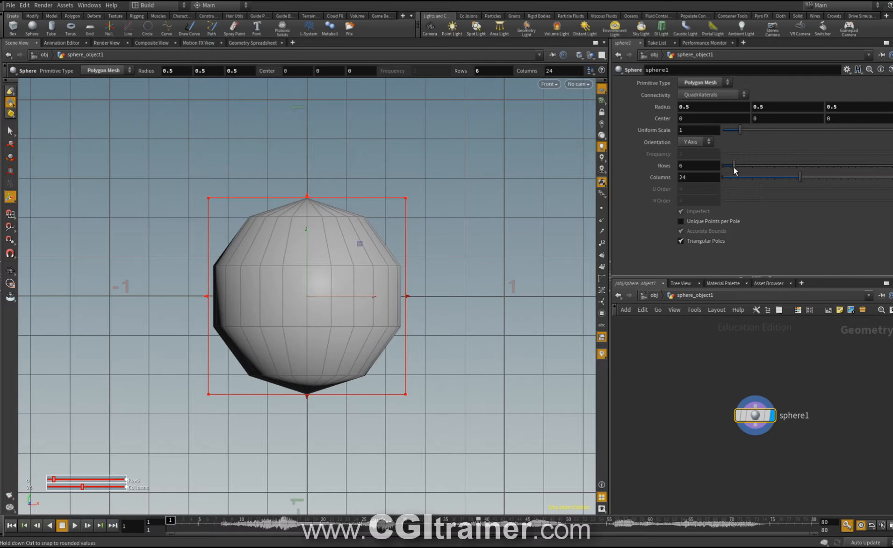
pyautogui.moveTo(800, 177); pyautogui.dragTo(746, 180)
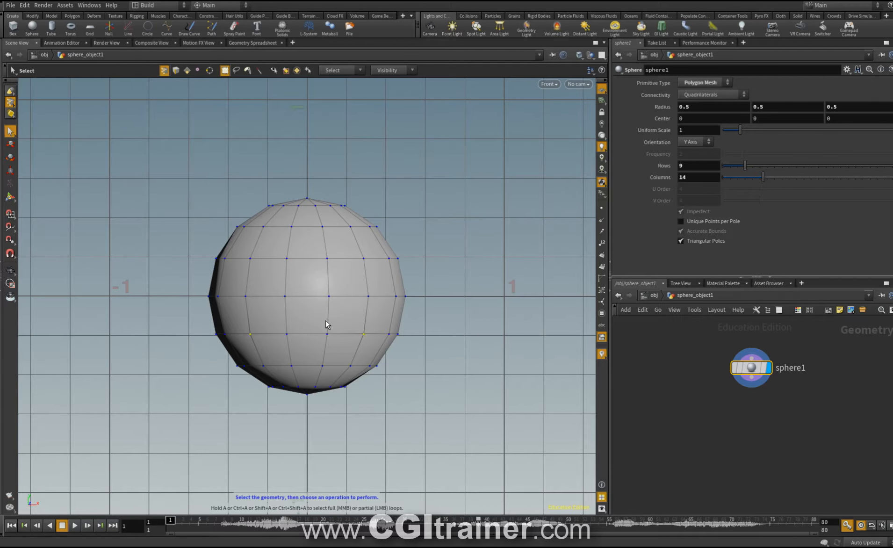
# Raise the two symmetric lower front points of the sphere about 0.16 and scale them apart to about 1.07 in X
pyautogui.press('t')
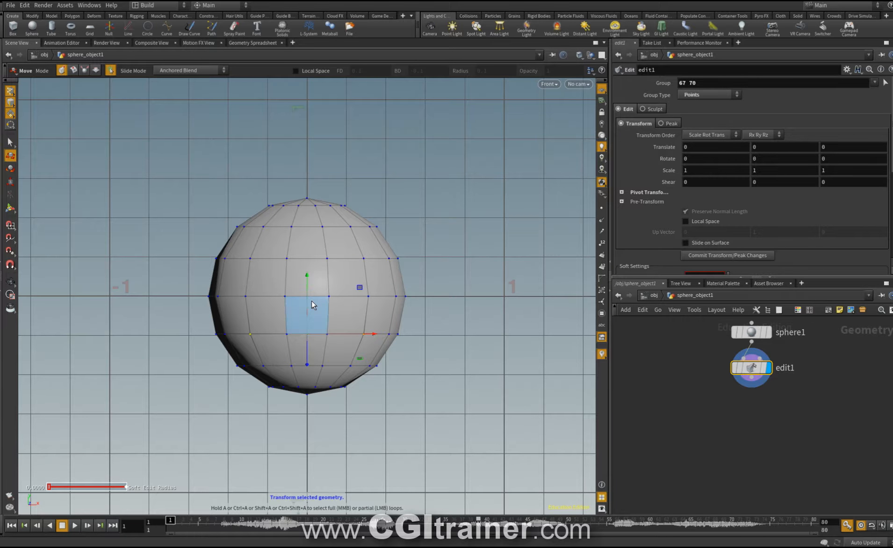
pyautogui.moveTo(308, 296); pyautogui.dragTo(306, 265)
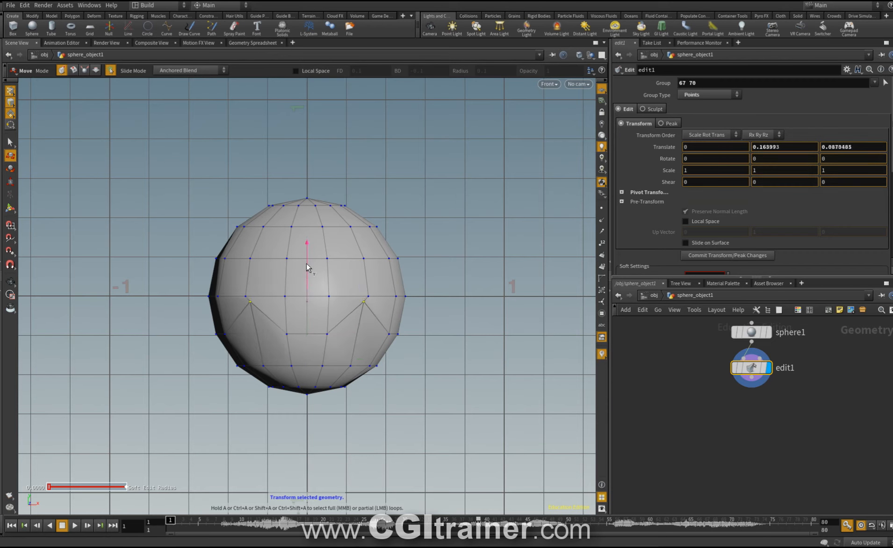
pyautogui.press('e')
pyautogui.moveTo(363, 301); pyautogui.dragTo(366, 302)
# Adjust the depth of the two raised points in the perspective view to a Z translation of about 0.028
pyautogui.hotkey('space', '1')
pyautogui.keyDown('alt'); pyautogui.moveTo(184, 384); pyautogui.dragTo(357, 304); pyautogui.keyUp('alt')
pyautogui.keyDown('alt'); pyautogui.moveTo(358, 304); pyautogui.dragTo(339, 371, button='right'); pyautogui.keyUp('alt')
pyautogui.press('t')
pyautogui.press('m')
pyautogui.moveTo(448, 315); pyautogui.dragTo(299, 342)
# PolyExtrude the three mouth-shaped faces on the lower front of the sphere inward by about 0.05
pyautogui.click(11, 143)
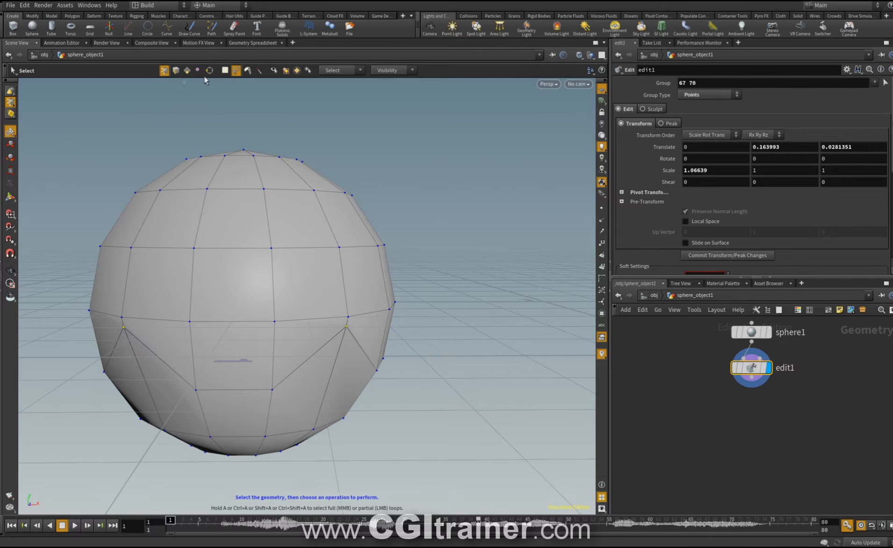
pyautogui.click(158, 345)
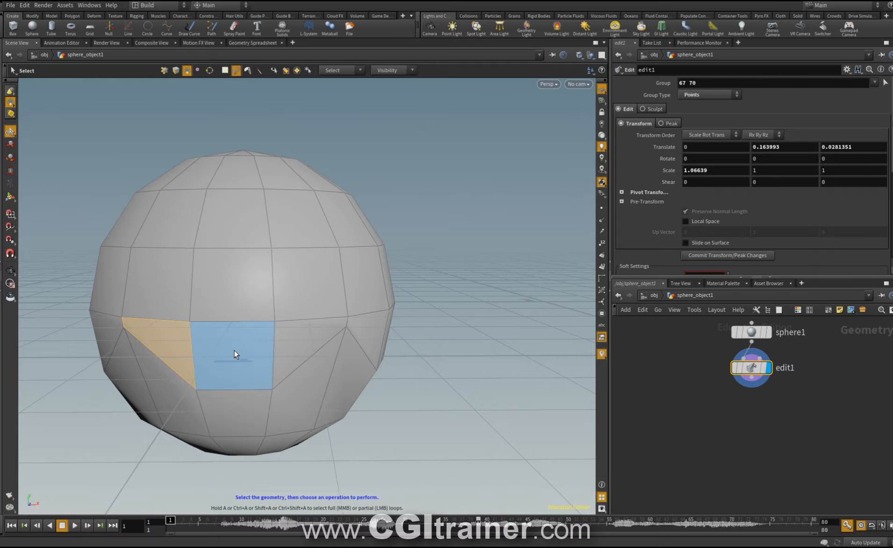
pyautogui.keyDown('shift'); pyautogui.click(234, 349); pyautogui.keyUp('shift')
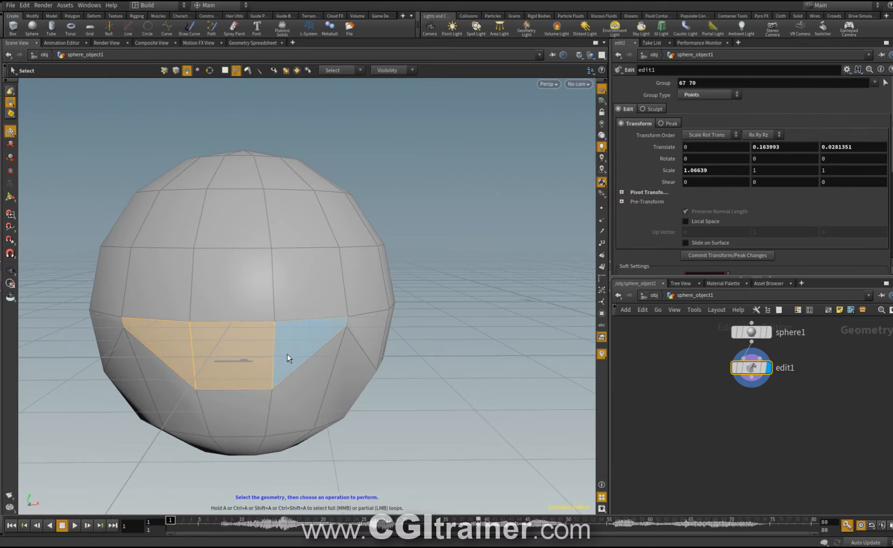
pyautogui.keyDown('alt'); pyautogui.moveTo(166, 339); pyautogui.dragTo(235, 366); pyautogui.keyUp('alt')
pyautogui.scroll(-3, 235, 366)
pyautogui.press('Tab')
pyautogui.write('poly')
pyautogui.click(322, 253)
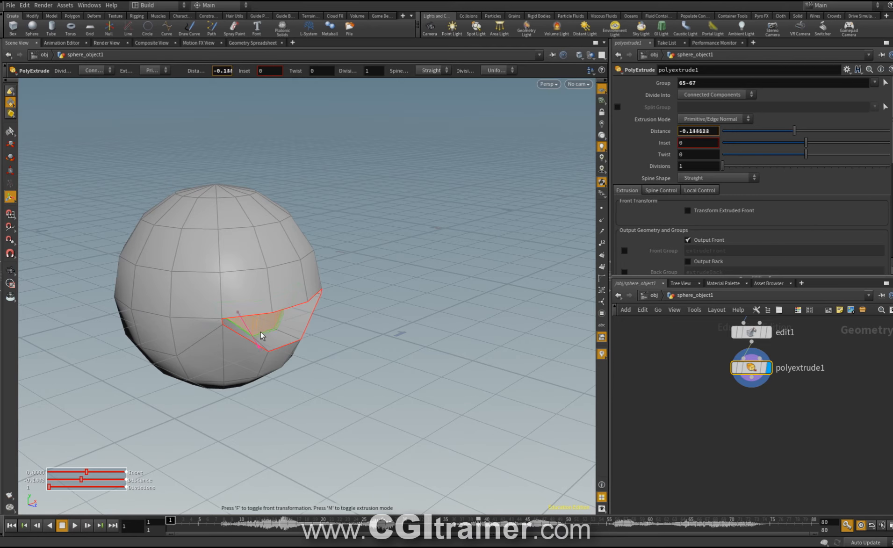
pyautogui.moveTo(260, 336); pyautogui.dragTo(264, 356)
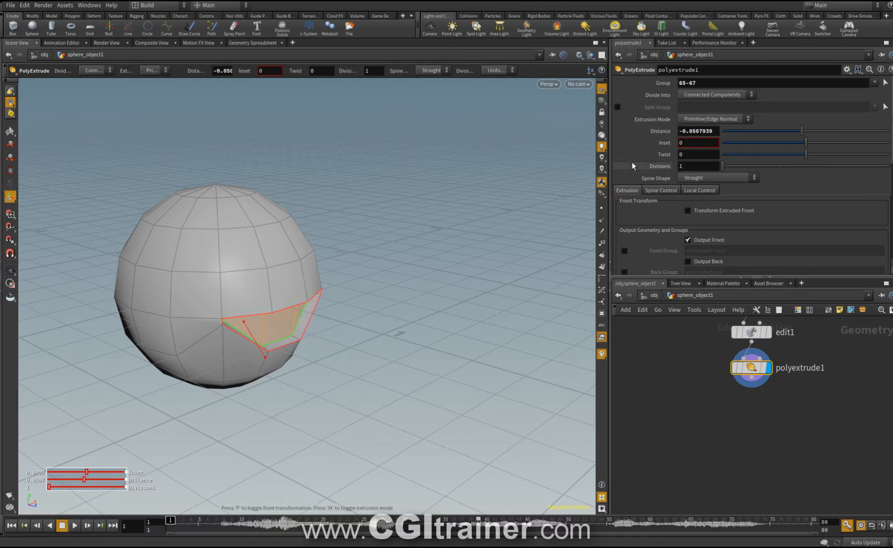
# Set the mouth extrusion's divisions to 2
pyautogui.doubleClick(691, 166)
pyautogui.write('2')
pyautogui.press('Return')
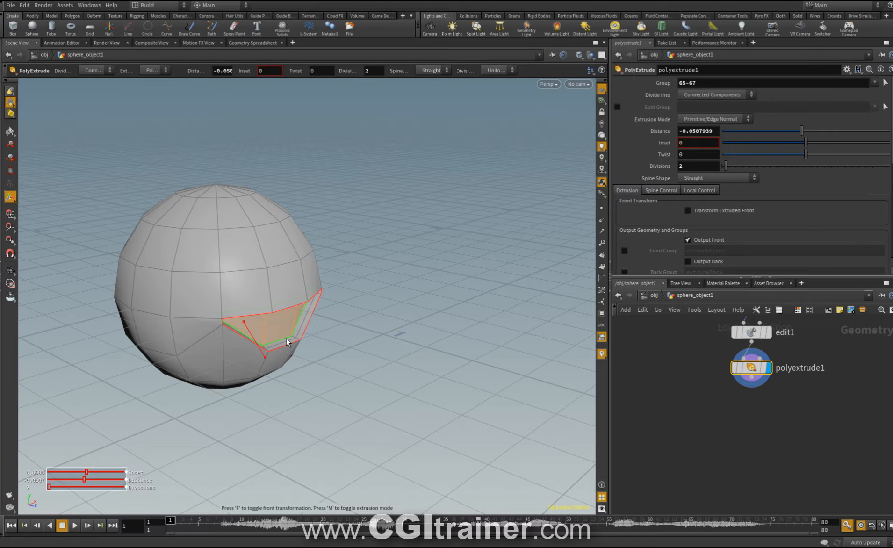
# Extrude the recessed mouth faces a second time, about 0.21 inward, and display the sphere as a wireframe
pyautogui.press('Return')
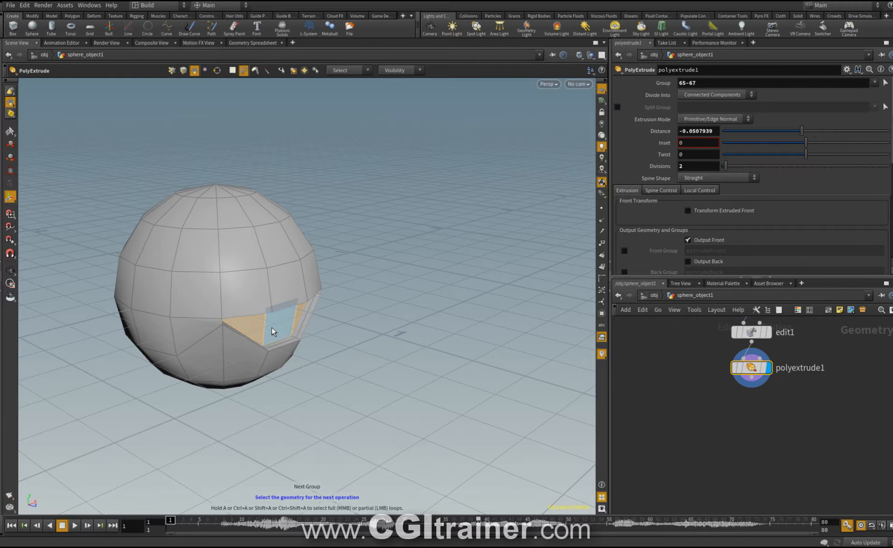
pyautogui.press('q')
pyautogui.moveTo(259, 355)
pyautogui.mouseDown()
pyautogui.moveTo(243, 303)
pyautogui.moveTo(242, 333)
pyautogui.mouseUp()
pyautogui.press('w')
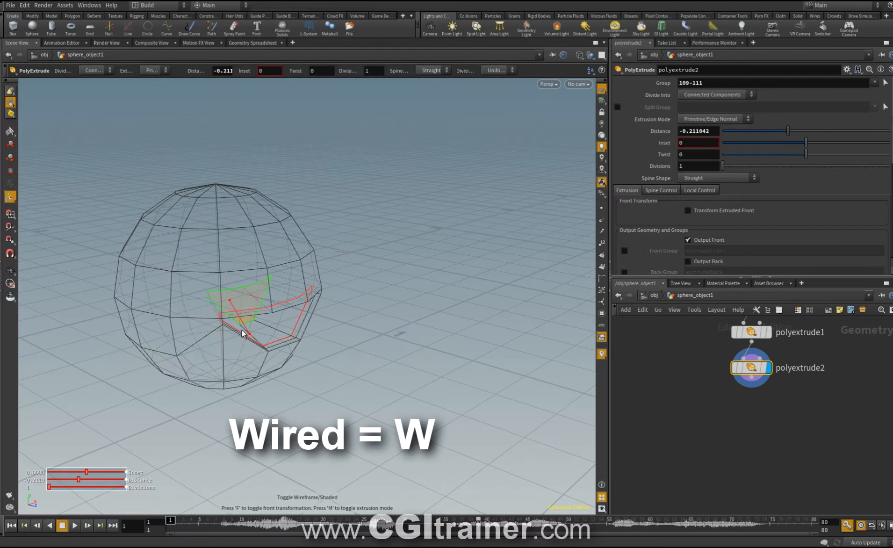
# Enable Transform Extruded Front, move the inner mouth faces to about (0.094, -0.009, -0.117), and scale them about 1.27 in X and 1.96 in Y
pyautogui.click(730, 210)
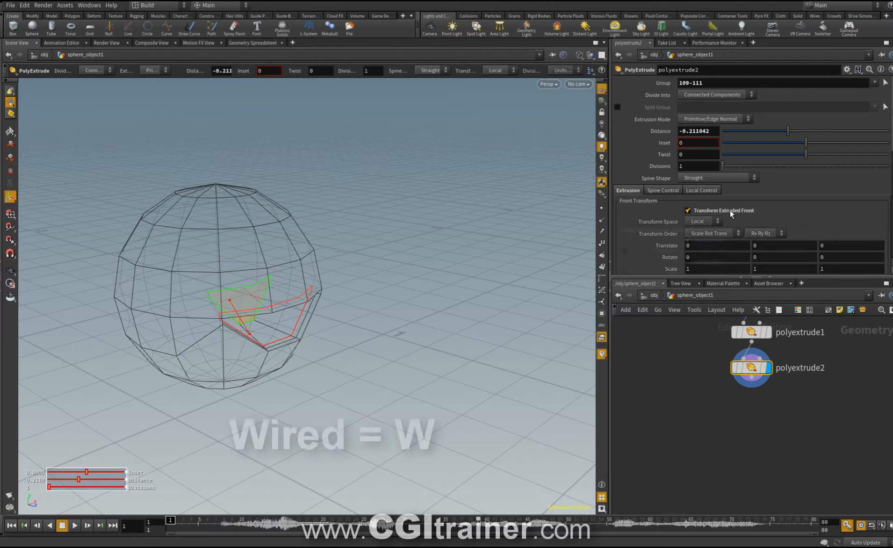
pyautogui.moveTo(242, 320); pyautogui.dragTo(216, 291)
pyautogui.press('e')
pyautogui.moveTo(193, 256); pyautogui.dragTo(186, 225)
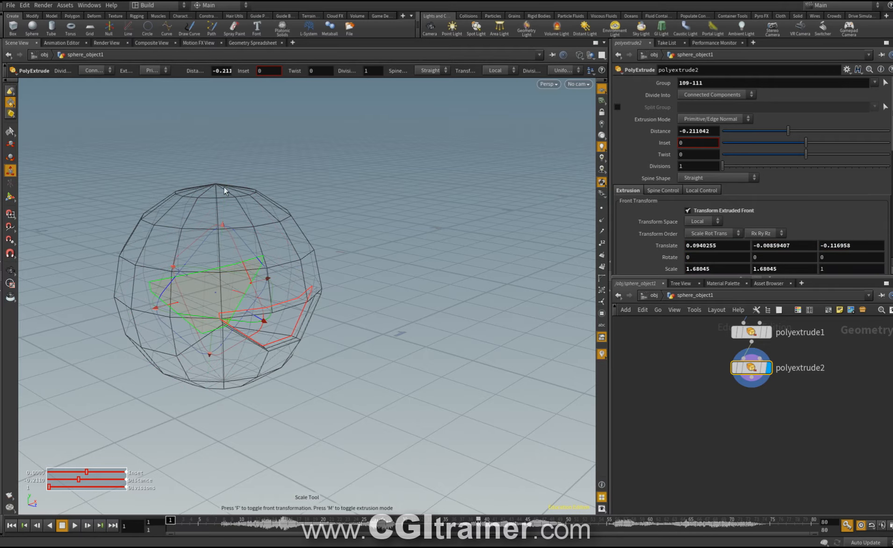
pyautogui.moveTo(172, 309)
pyautogui.mouseDown()
pyautogui.moveTo(185, 295)
pyautogui.moveTo(186, 307)
pyautogui.mouseUp()
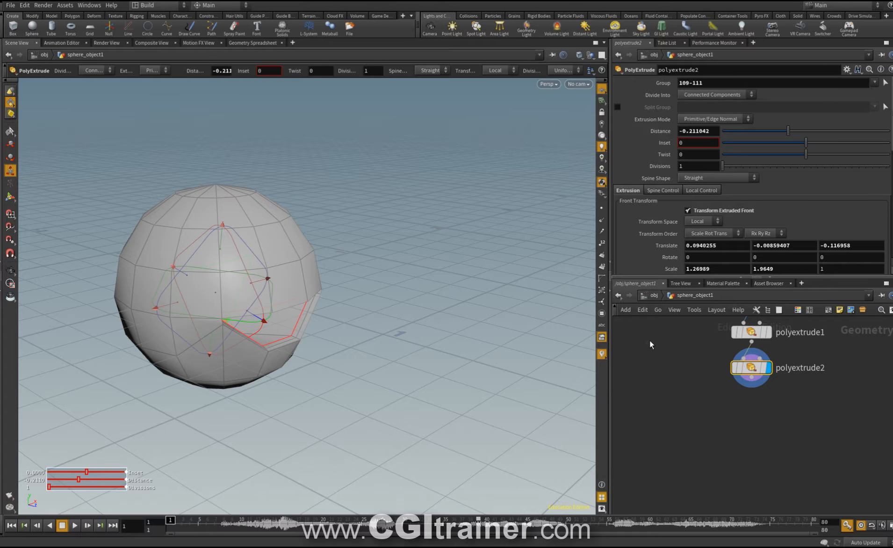
# Add two Group Create nodes to the sphere's network, wiring the first one after polyextrude2
pyautogui.press('Tab')
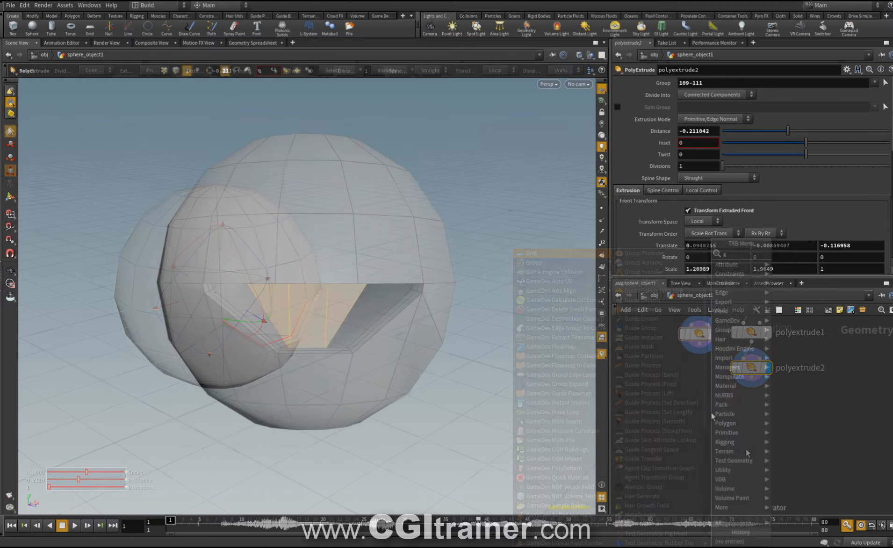
pyautogui.write('group')
pyautogui.click(797, 290)
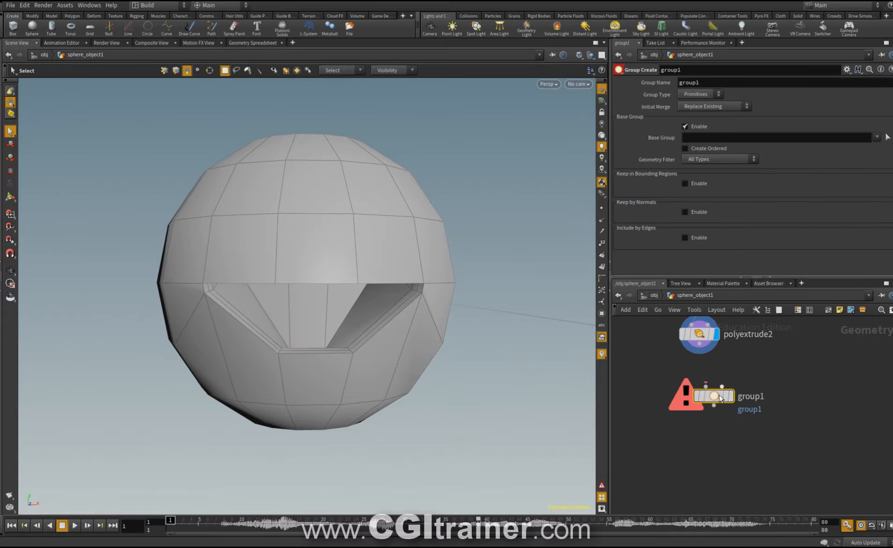
pyautogui.keyDown('alt'); pyautogui.moveTo(712, 399); pyautogui.dragTo(707, 376); pyautogui.keyUp('alt')
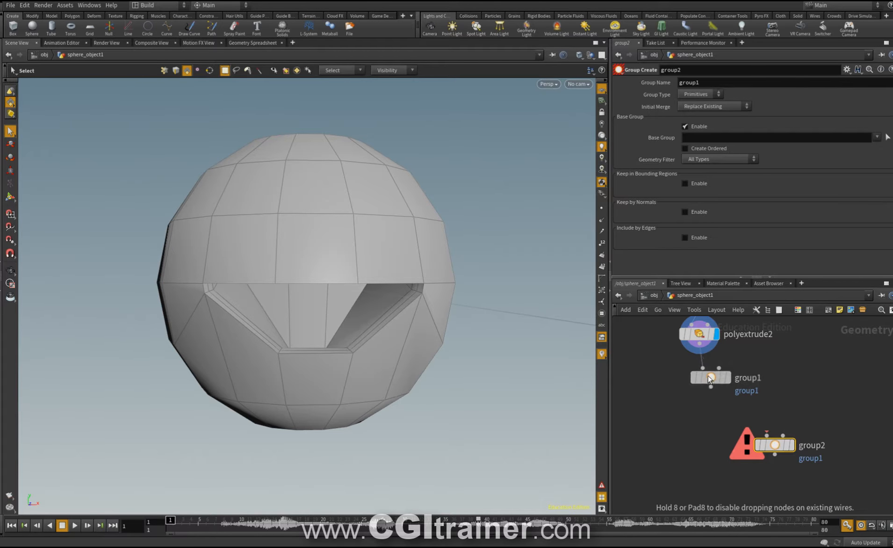
# Name the first group COIN, wire the second group node beneath it, and name its group BAS
pyautogui.doubleClick(689, 82)
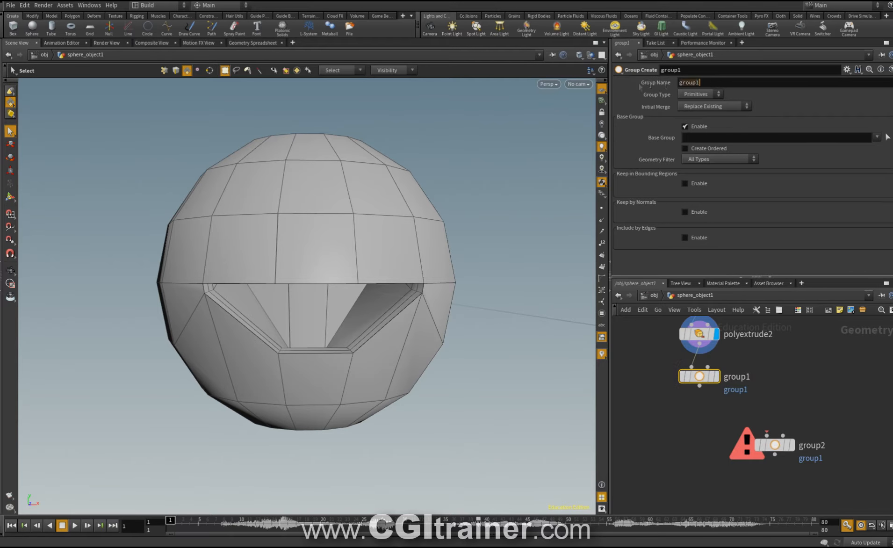
pyautogui.write('COIN')
pyautogui.press('Return')
pyautogui.moveTo(774, 444); pyautogui.dragTo(704, 424)
pyautogui.moveTo(698, 80); pyautogui.dragTo(628, 69)
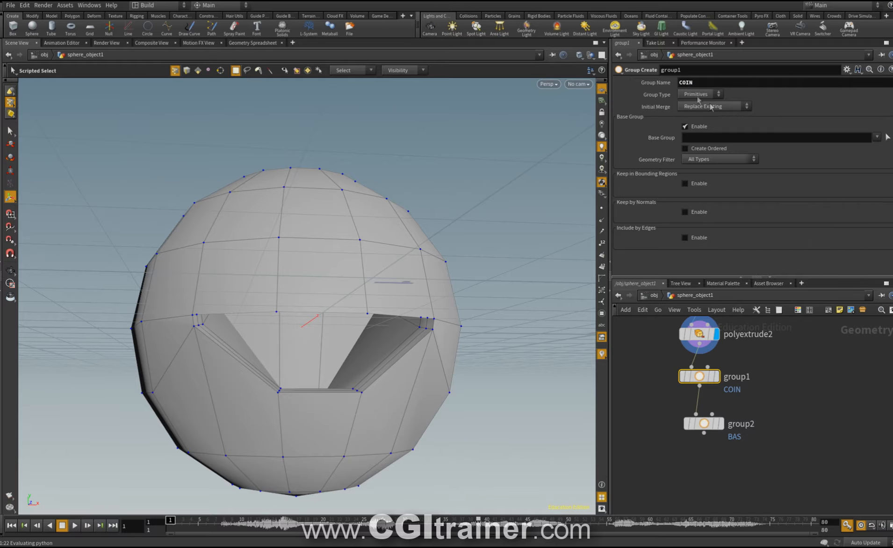
# Set the COIN group's type to Points and fill its base group with the points at both mouth corners
pyautogui.click(698, 96)
pyautogui.click(721, 113)
pyautogui.click(885, 137)
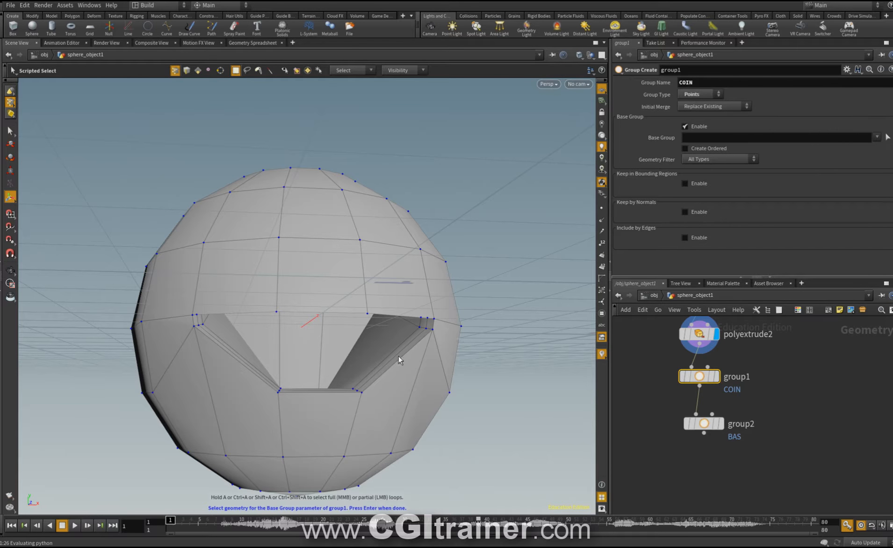
pyautogui.click(285, 70)
pyautogui.keyDown('alt'); pyautogui.moveTo(229, 346); pyautogui.dragTo(197, 327); pyautogui.keyUp('alt')
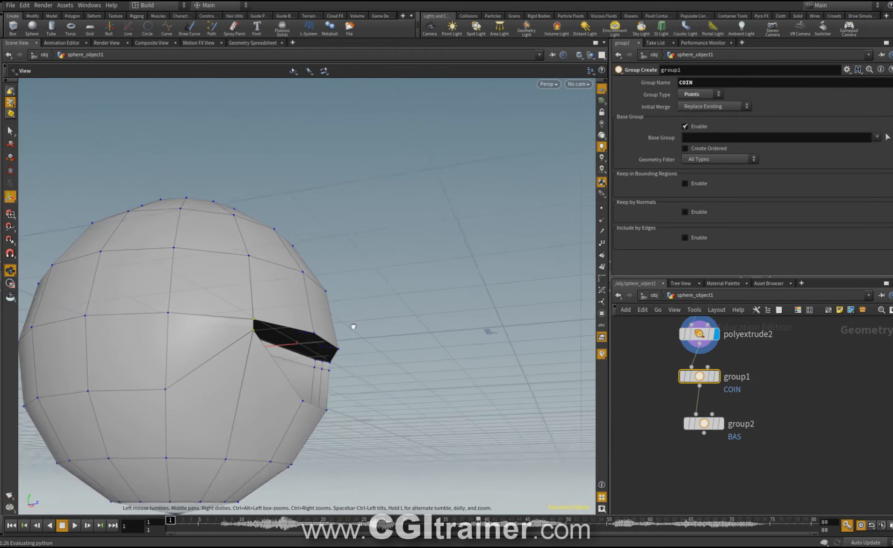
pyautogui.moveTo(356, 381); pyautogui.dragTo(309, 357)
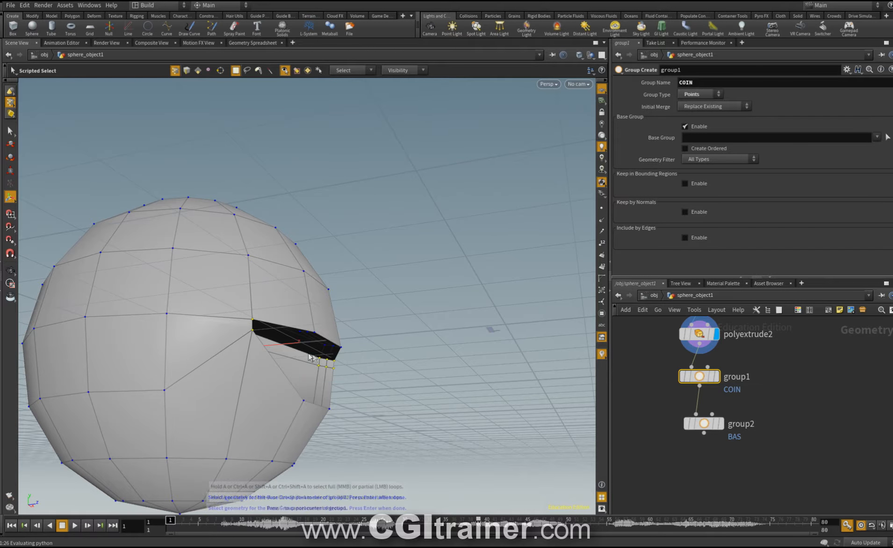
pyautogui.press('Return')
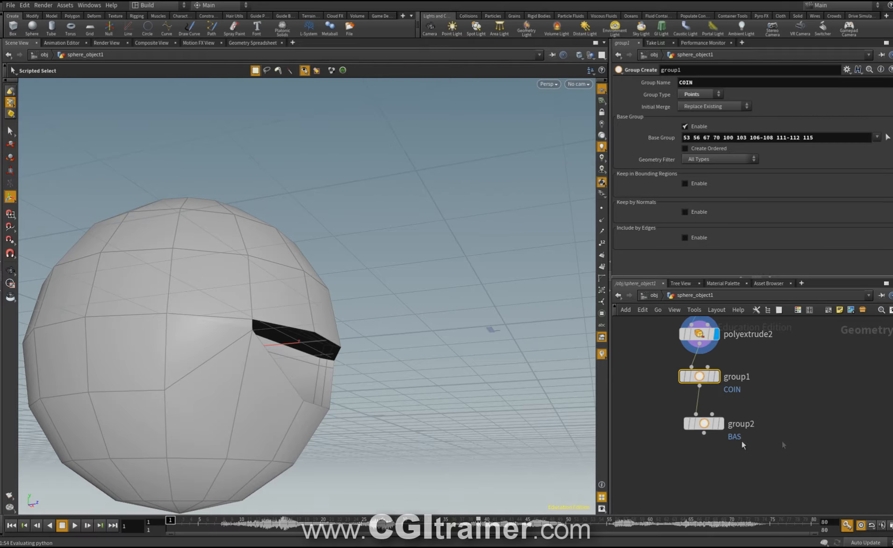
# Set the BAS group's type to Points and fill its base group with the middle points of the lower lip
pyautogui.click(703, 423)
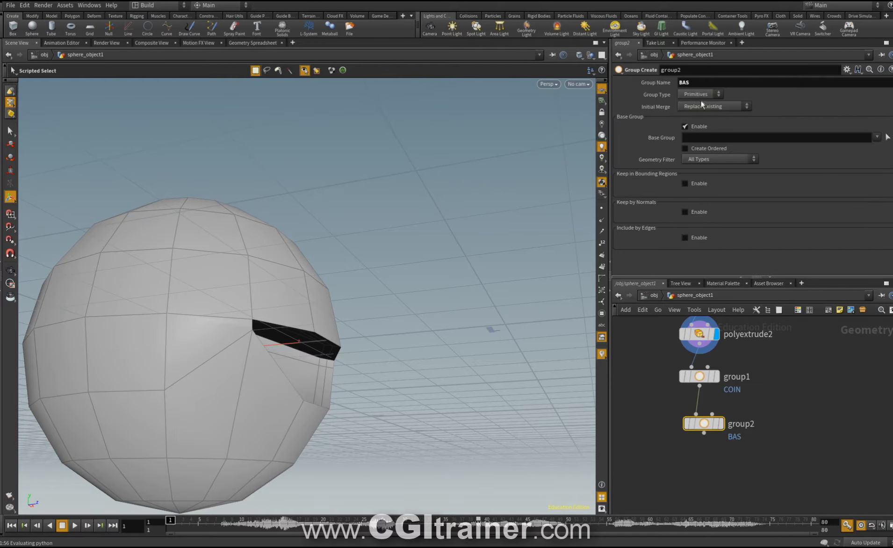
pyautogui.click(701, 92)
pyautogui.click(699, 105)
pyautogui.click(887, 137)
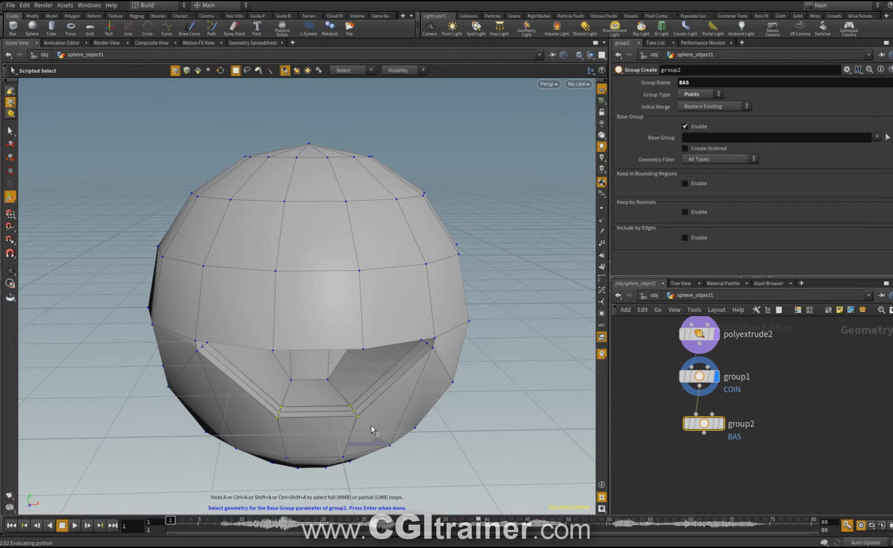
pyautogui.press('Return')
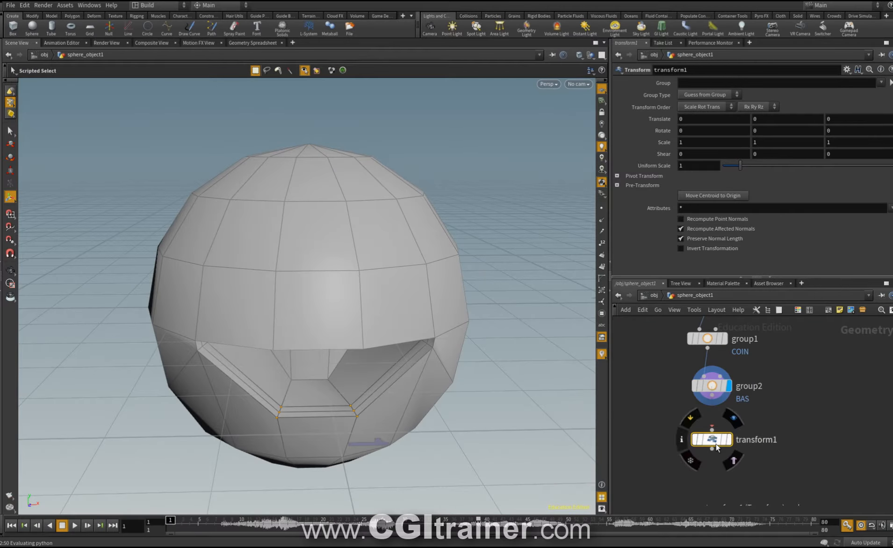
# Duplicate the transform1 node, wire the original after group2, and make it the displayed node
pyautogui.hotkey('ctrl', 'c')
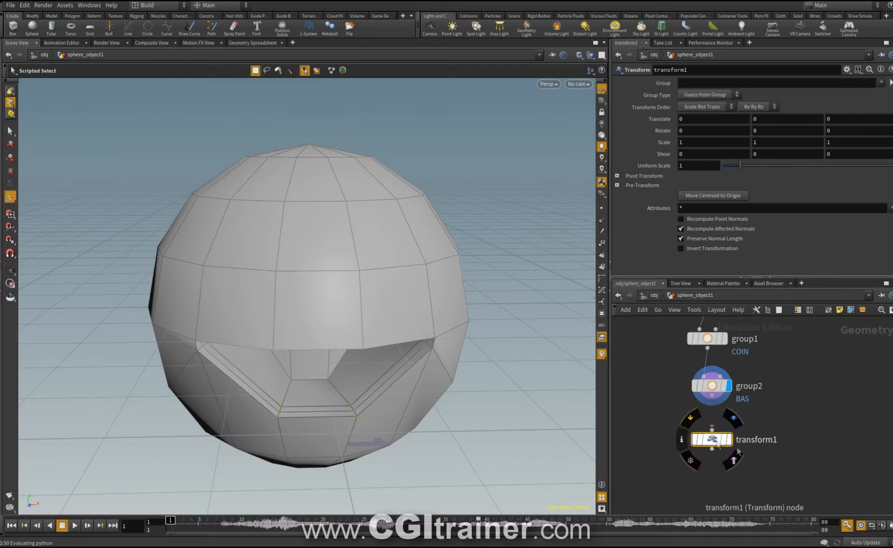
pyautogui.hotkey('ctrl', 'v')
pyautogui.moveTo(728, 441); pyautogui.dragTo(729, 428)
pyautogui.click(729, 426)
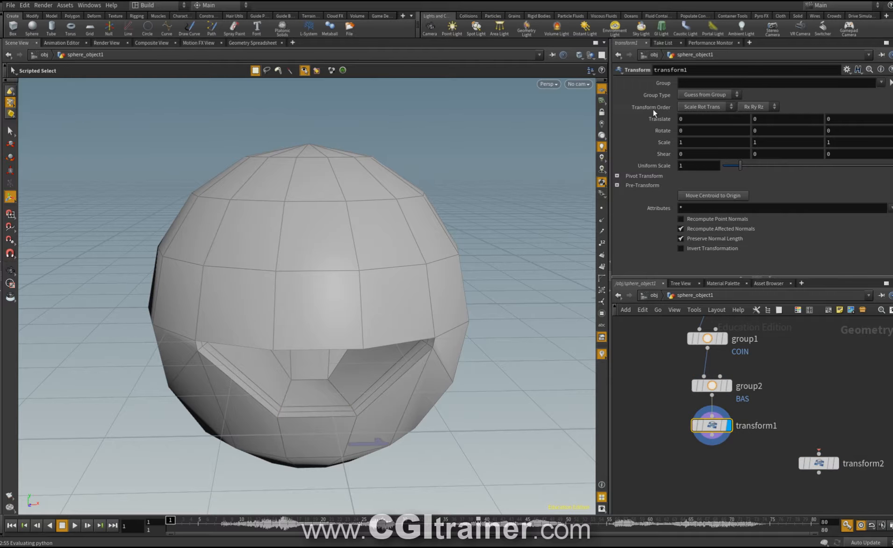
# Restrict the first transform to the BAS group and rename the node transform_BAS
pyautogui.click(883, 93)
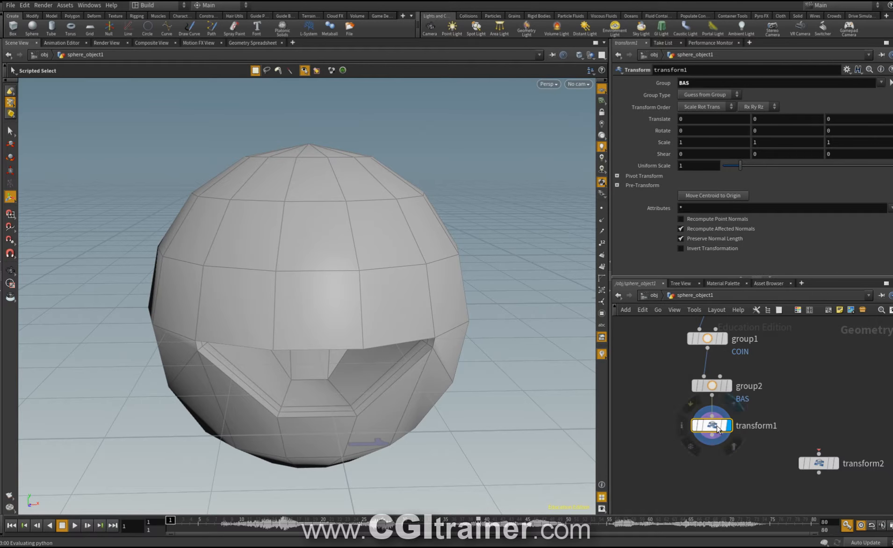
pyautogui.click(733, 69)
pyautogui.press('BackSpace')
pyautogui.write('_BAS')
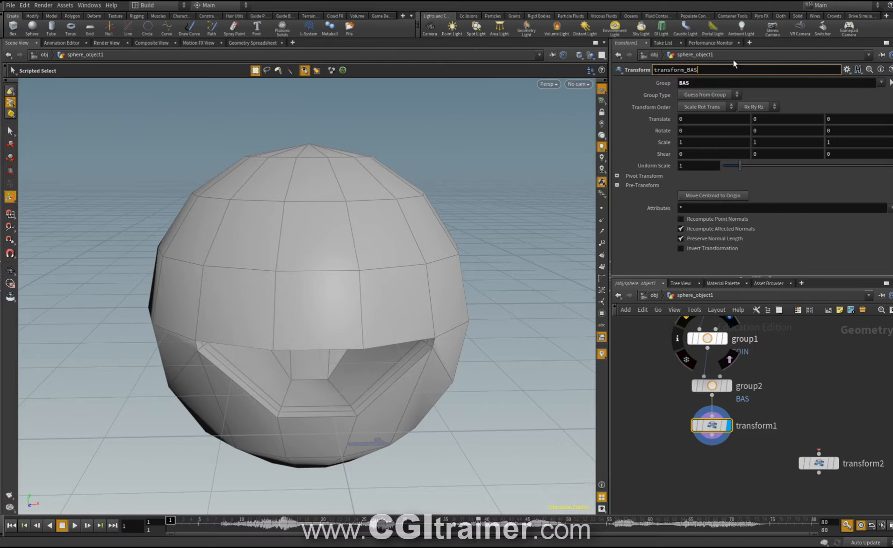
pyautogui.press('Return')
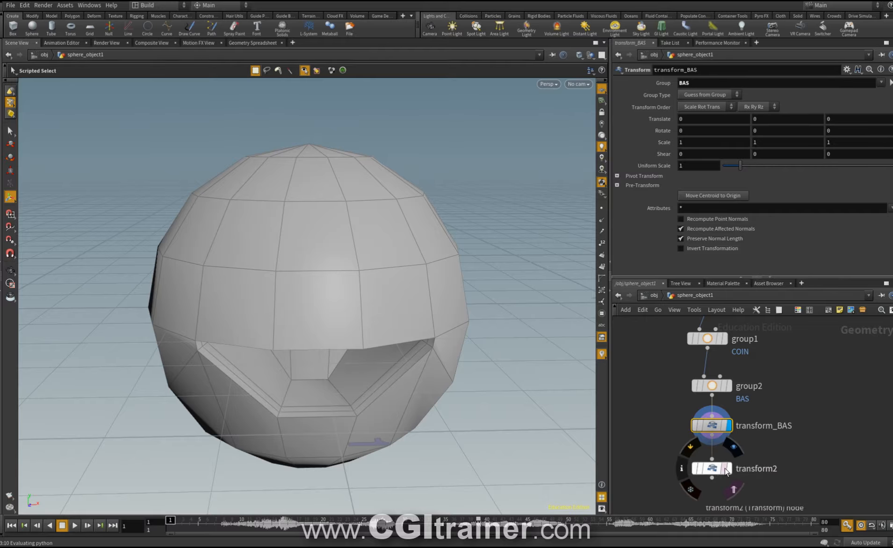
# Display the second transform after transform_BAS, restrict it to the COIN group, and rename it transform_COIN
pyautogui.click(726, 469)
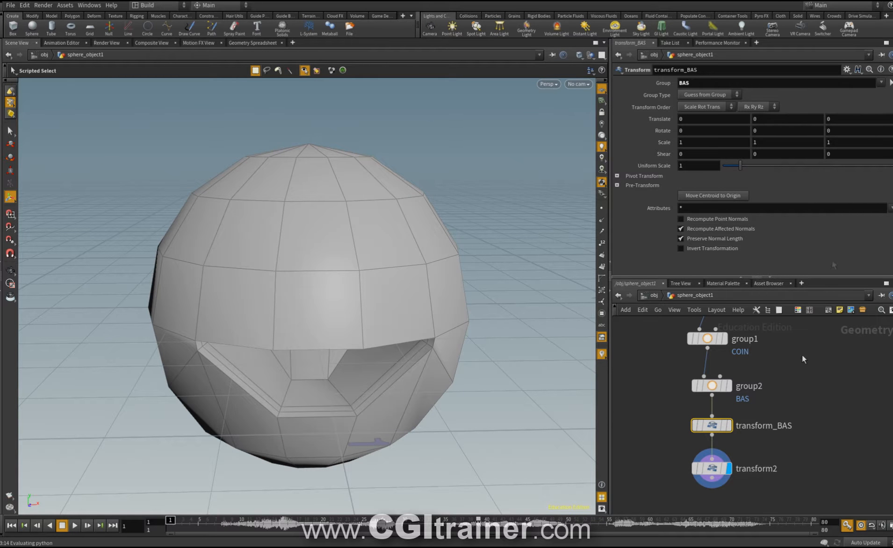
pyautogui.click(711, 468)
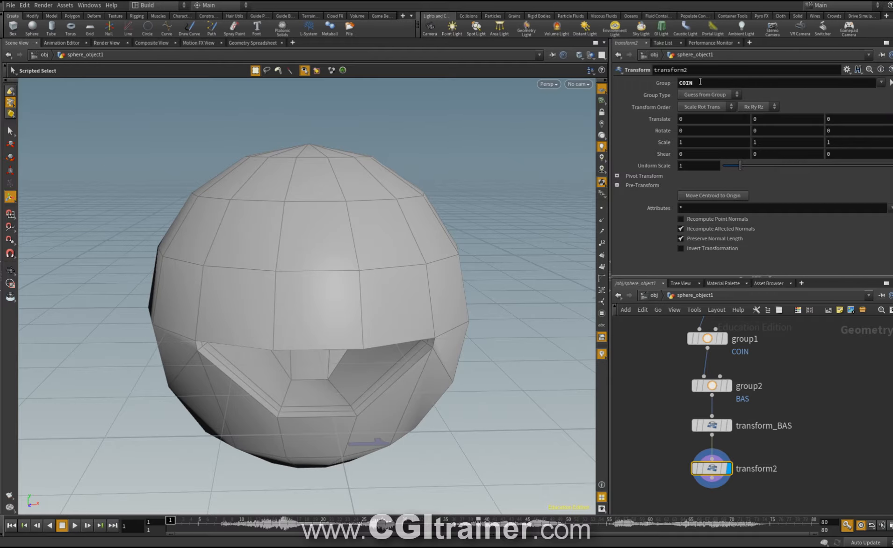
pyautogui.press('BackSpace')
pyautogui.write('_CPOI')
pyautogui.press('BackSpace')
pyautogui.press('BackSpace')
pyautogui.press('BackSpace')
pyautogui.write('OIN')
pyautogui.press('Return')
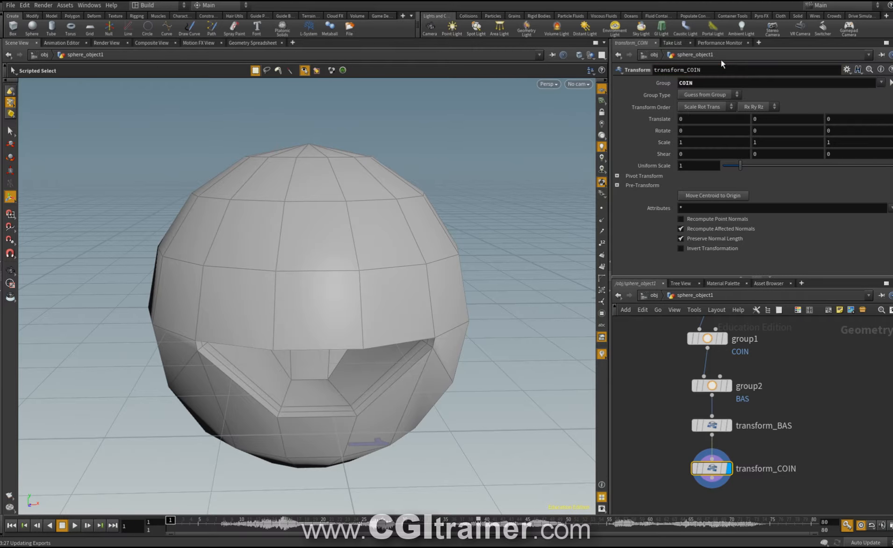
# Add a Subdivide node after transform_COIN, display it, and set its depth to 2
pyautogui.moveTo(758, 120); pyautogui.dragTo(787, 114, button='middle')
pyautogui.click(741, 359)
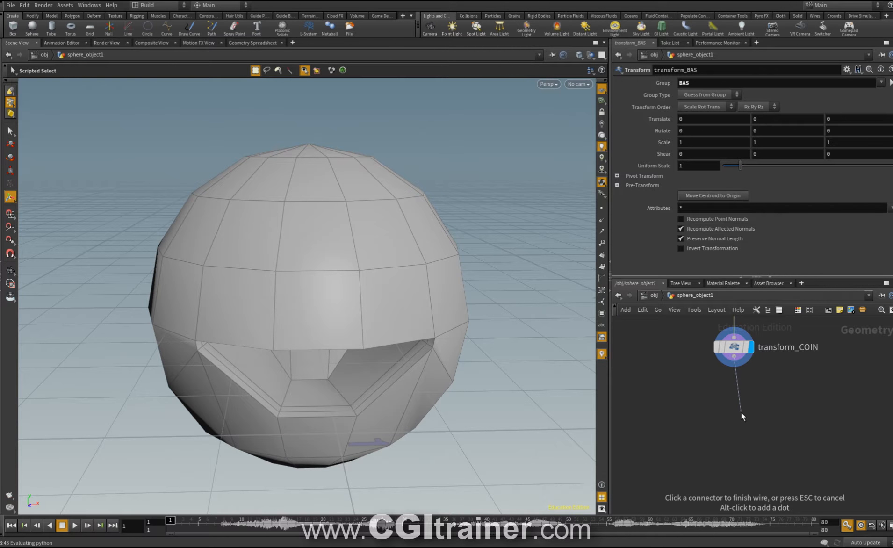
pyautogui.press('Tab')
pyautogui.write('subd')
pyautogui.click(825, 243)
pyautogui.moveTo(780, 119); pyautogui.dragTo(803, 117)
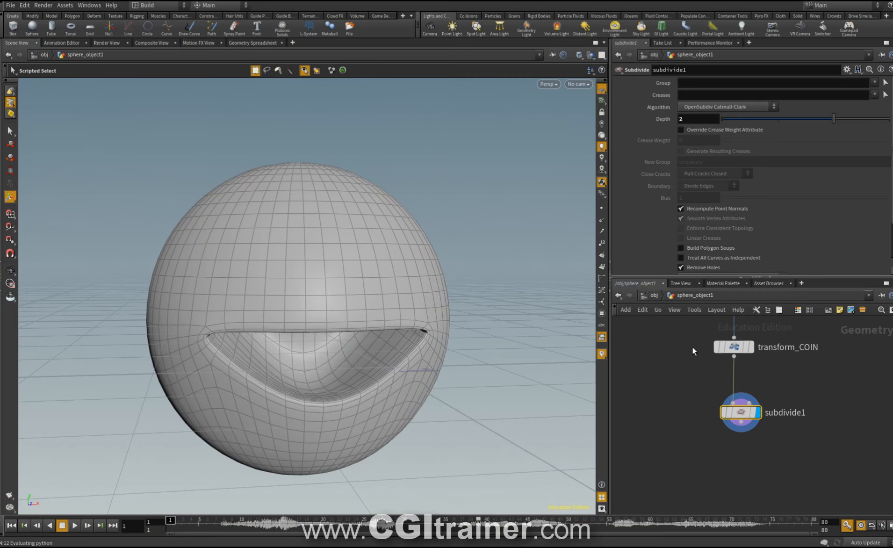
# Review the node chain from edit1 through the extrusions, groups and transforms down to subdivide1
pyautogui.moveTo(690, 366); pyautogui.dragTo(695, 430, button='middle')
pyautogui.click(739, 368)
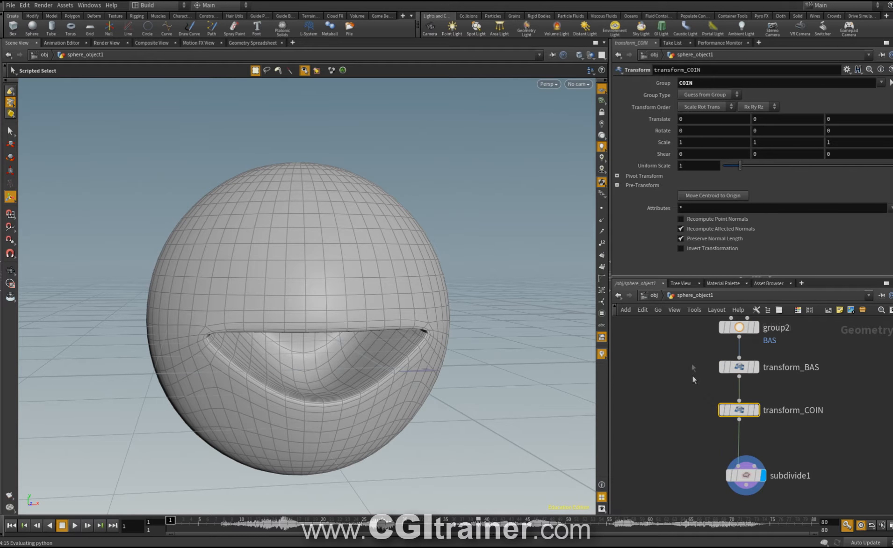
pyautogui.moveTo(691, 374); pyautogui.dragTo(692, 459, button='middle')
pyautogui.click(735, 367)
pyautogui.click(739, 414)
pyautogui.moveTo(689, 322); pyautogui.dragTo(685, 382, button='middle')
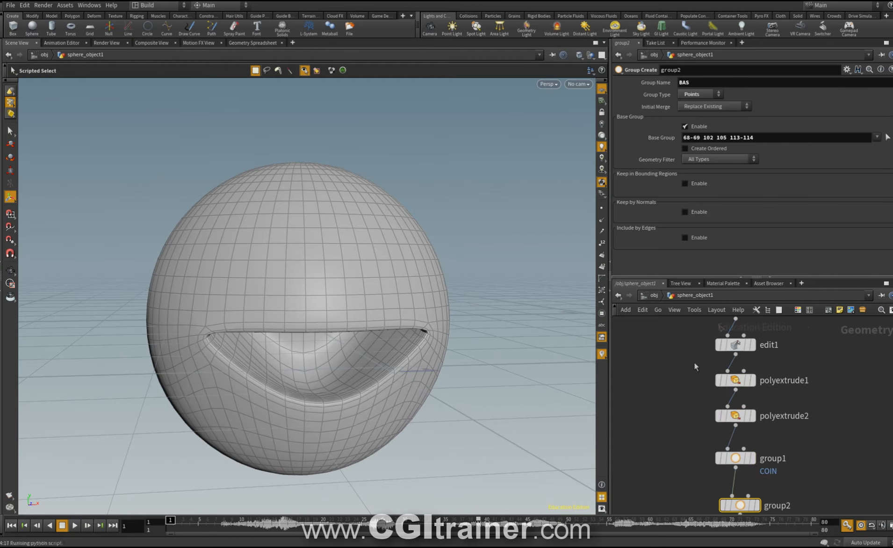
pyautogui.moveTo(663, 472); pyautogui.dragTo(666, 444, button='middle')
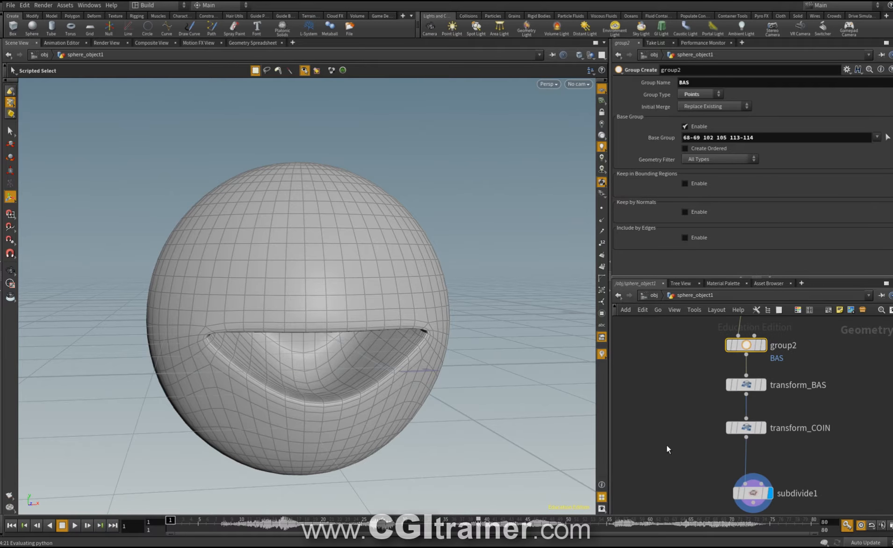
pyautogui.scroll(2, 667, 445)
pyautogui.moveTo(680, 359)
pyautogui.mouseDown(button='middle')
pyautogui.moveTo(684, 407)
pyautogui.moveTo(678, 343)
pyautogui.mouseUp(button='middle')
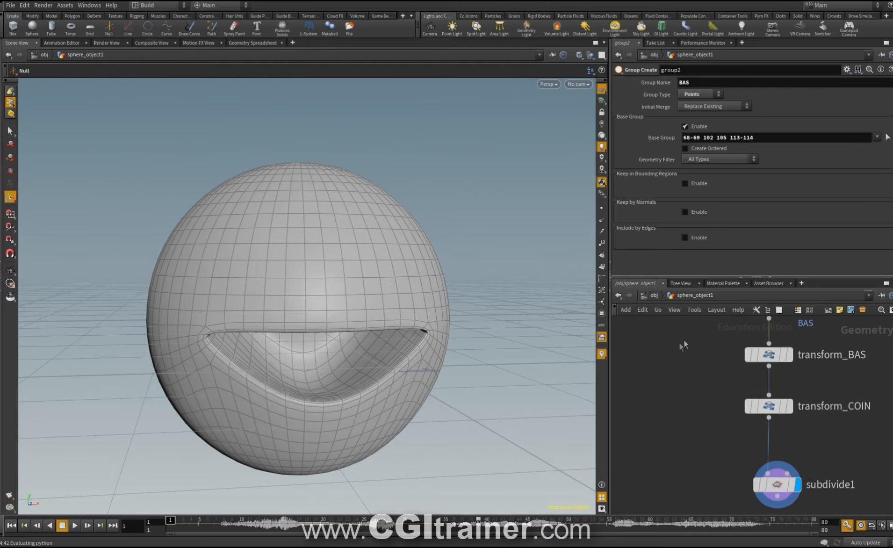
# Go up to the object level and create two null objects at the origin
pyautogui.click(651, 295)
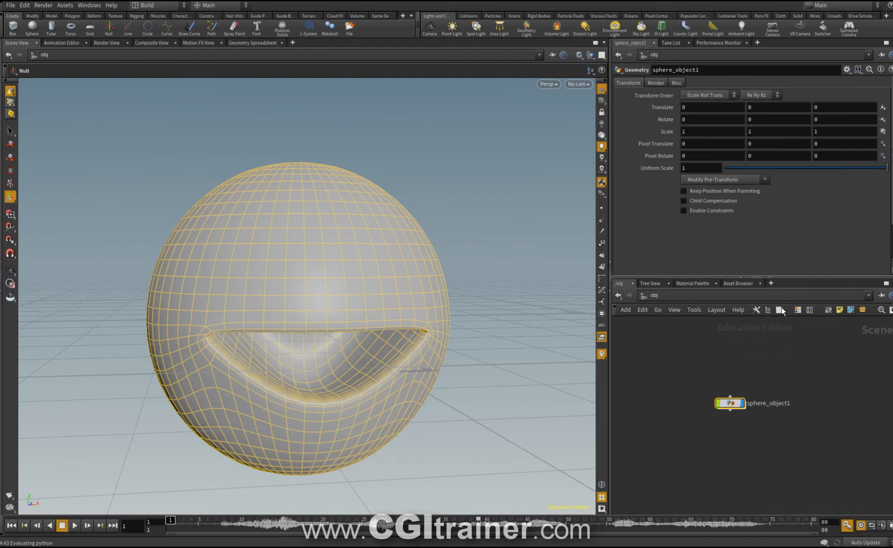
pyautogui.click(111, 27)
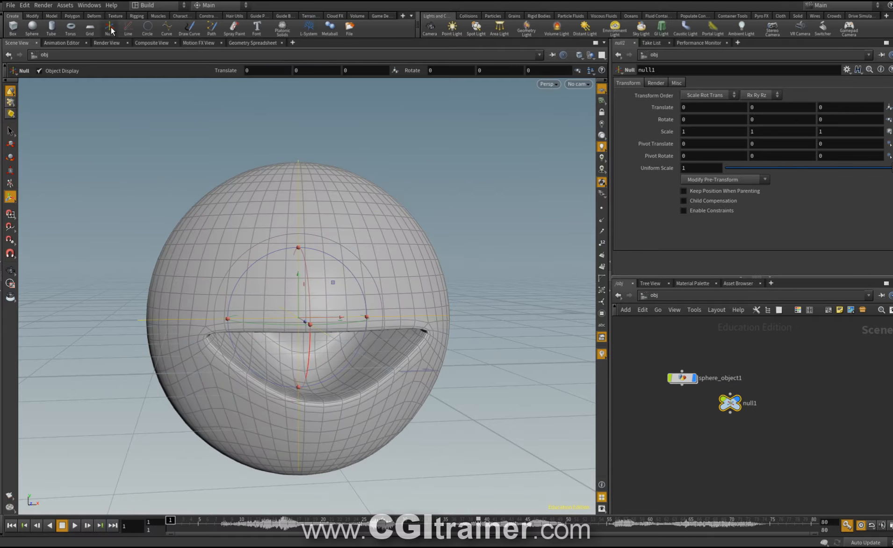
pyautogui.keyDown('ctrl'); pyautogui.click(112, 30); pyautogui.keyUp('ctrl')
# Arrange the object nodes with null1 beside sphere_object1 and null2 beneath it
pyautogui.press('l')
pyautogui.moveTo(770, 424); pyautogui.dragTo(770, 430)
pyautogui.moveTo(693, 362)
pyautogui.mouseDown()
pyautogui.moveTo(693, 376)
pyautogui.moveTo(688, 368)
pyautogui.mouseUp()
pyautogui.moveTo(695, 442); pyautogui.dragTo(688, 428, button='middle')
pyautogui.press('l')
pyautogui.moveTo(765, 375)
pyautogui.mouseDown()
pyautogui.moveTo(769, 385)
pyautogui.moveTo(765, 374)
pyautogui.mouseUp()
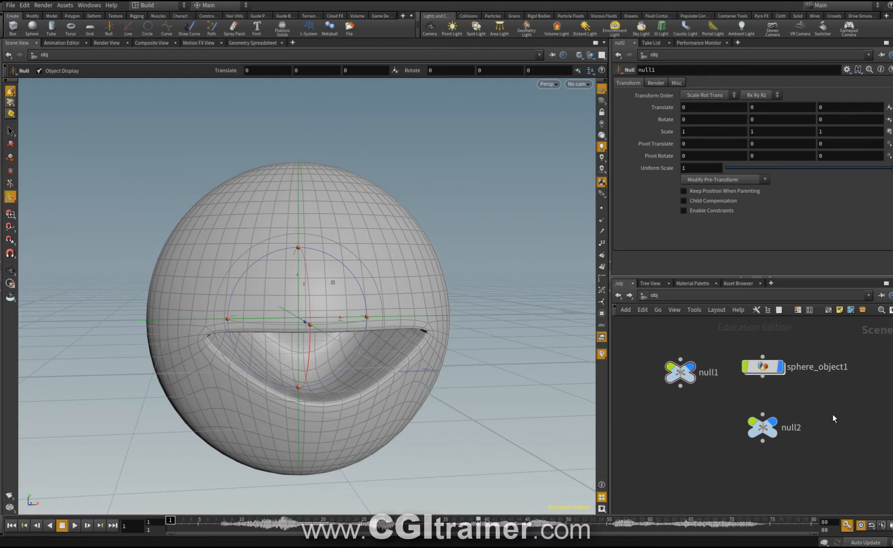
# Open the node shape palette and give sphere_object1 a circular shape
pyautogui.press('z')
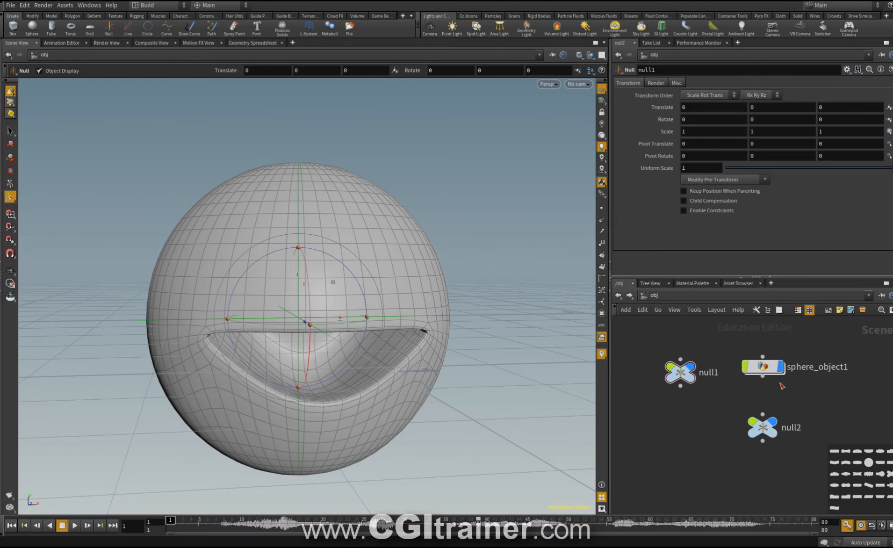
pyautogui.click(767, 370)
pyautogui.click(868, 465)
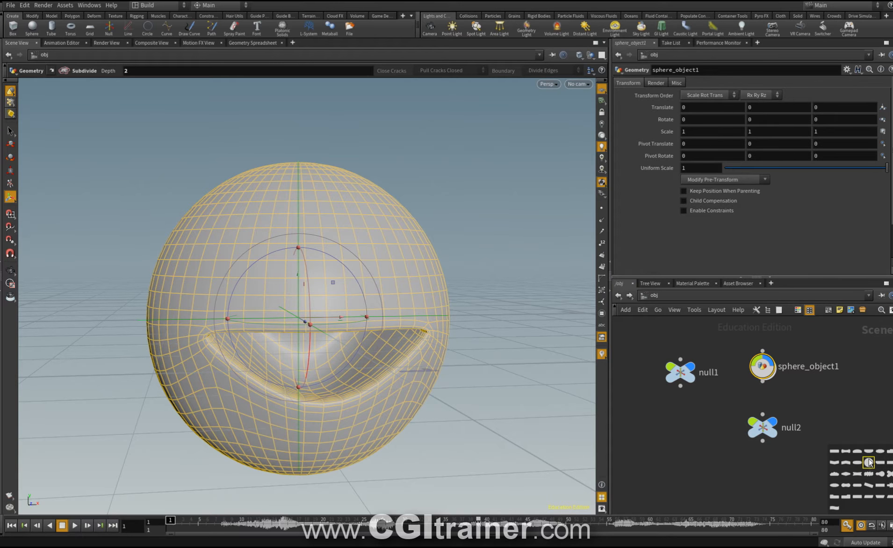
# Align both nulls closer to sphere_object1, giving null2 a trapezoid node shape and null1 an elongated shape with rounded ends
pyautogui.moveTo(754, 434); pyautogui.dragTo(753, 414)
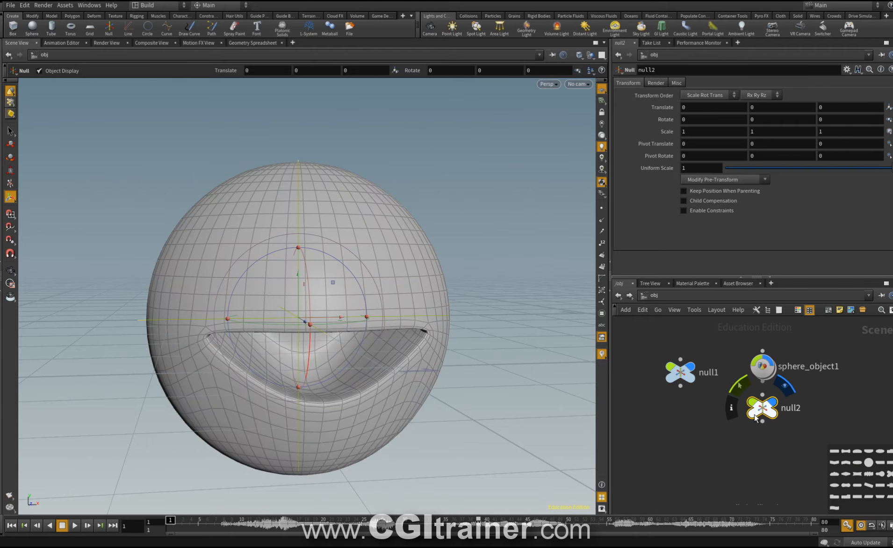
pyautogui.click(879, 496)
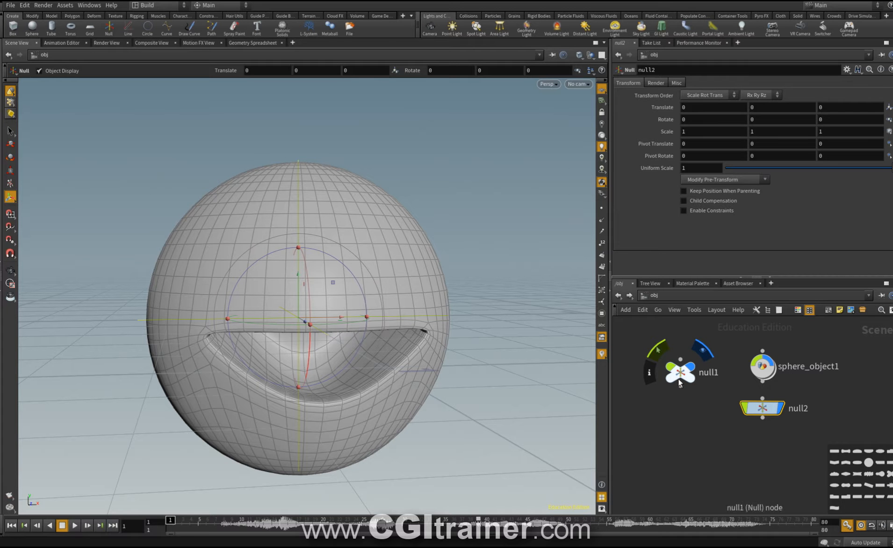
pyautogui.moveTo(678, 378); pyautogui.dragTo(697, 374)
pyautogui.click(696, 374)
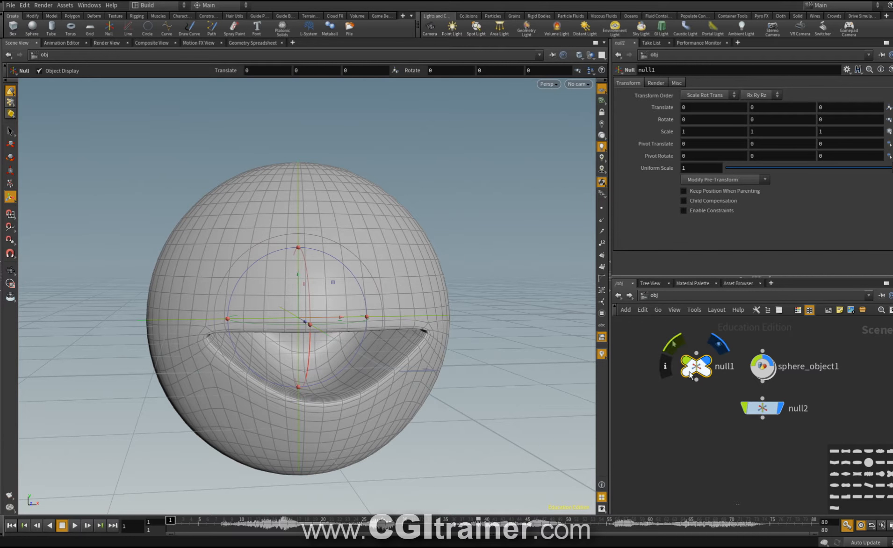
pyautogui.click(846, 485)
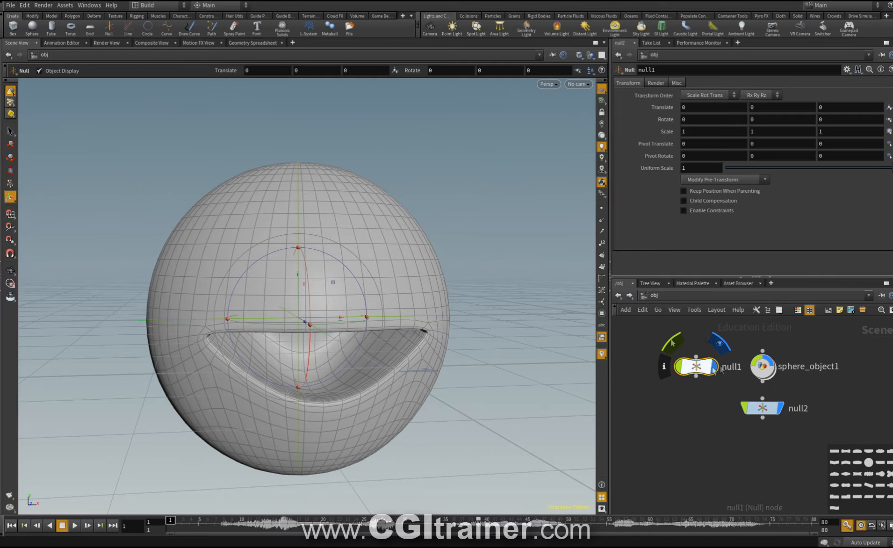
# Close the node shape palette and drive transform_BAS's Translate inside sphere_object1 with relative references to null2's Translate
pyautogui.press('z')
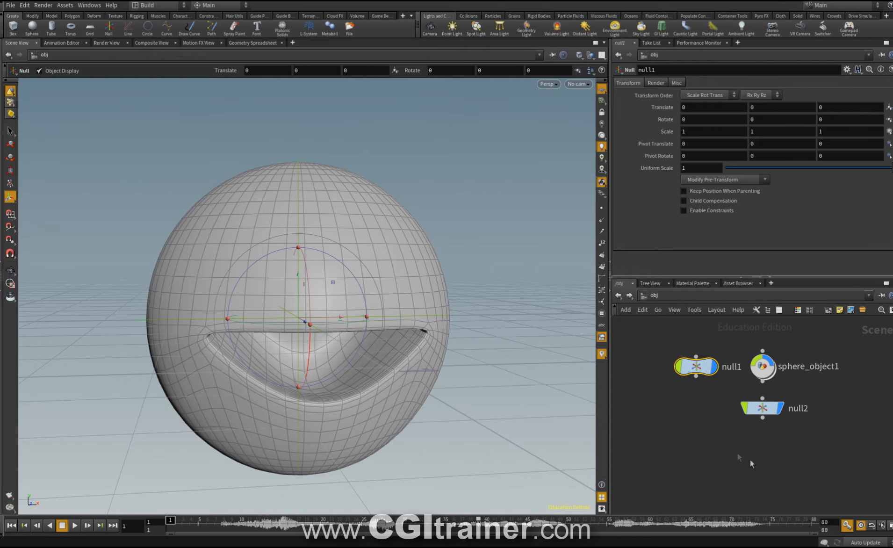
pyautogui.press('l')
pyautogui.click(741, 412)
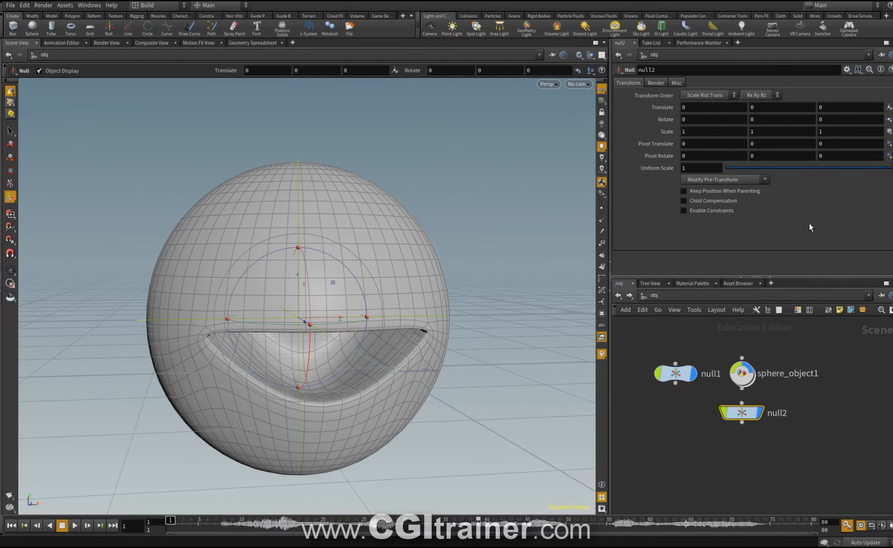
pyautogui.rightClick(656, 108)
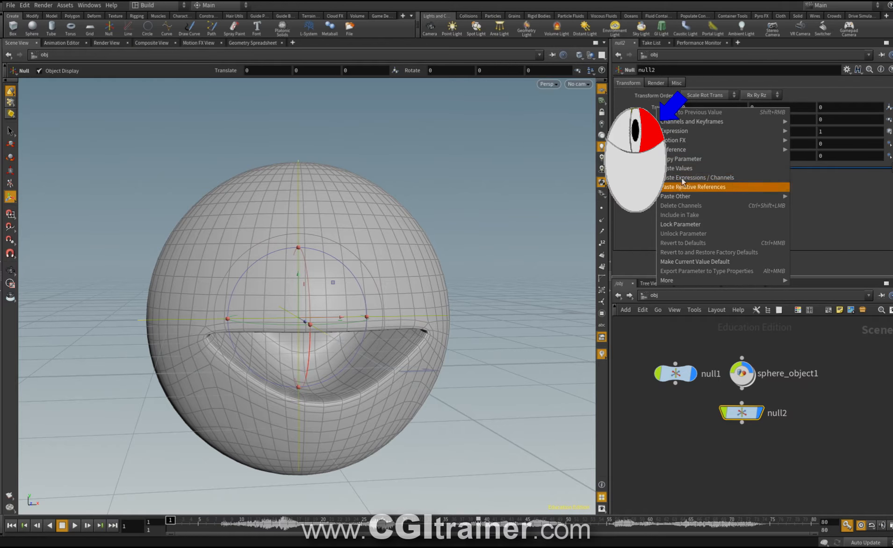
pyautogui.click(682, 160)
pyautogui.moveTo(743, 384); pyautogui.dragTo(743, 374)
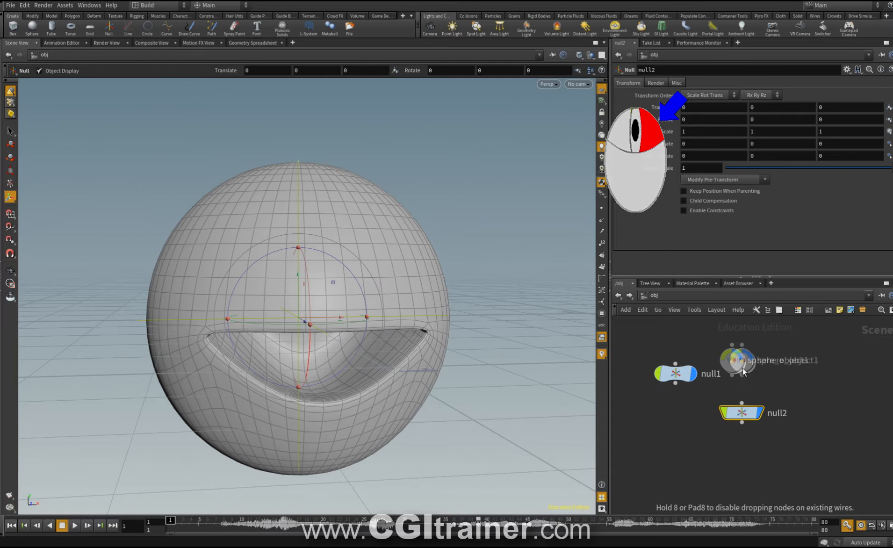
pyautogui.doubleClick(743, 374)
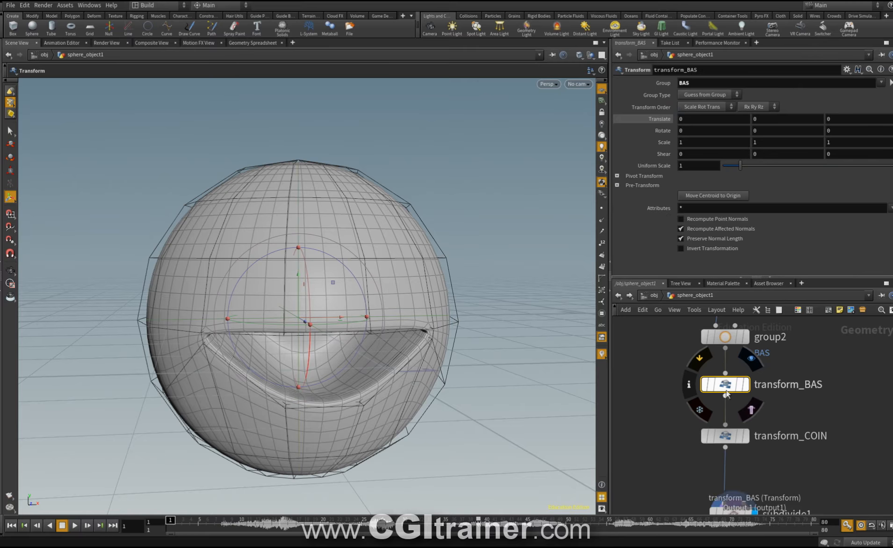
pyautogui.rightClick(660, 117)
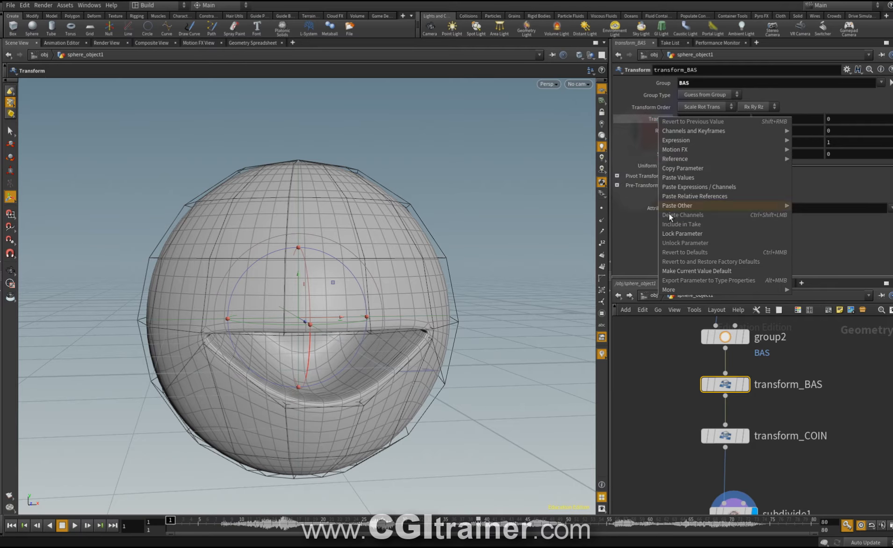
pyautogui.click(685, 196)
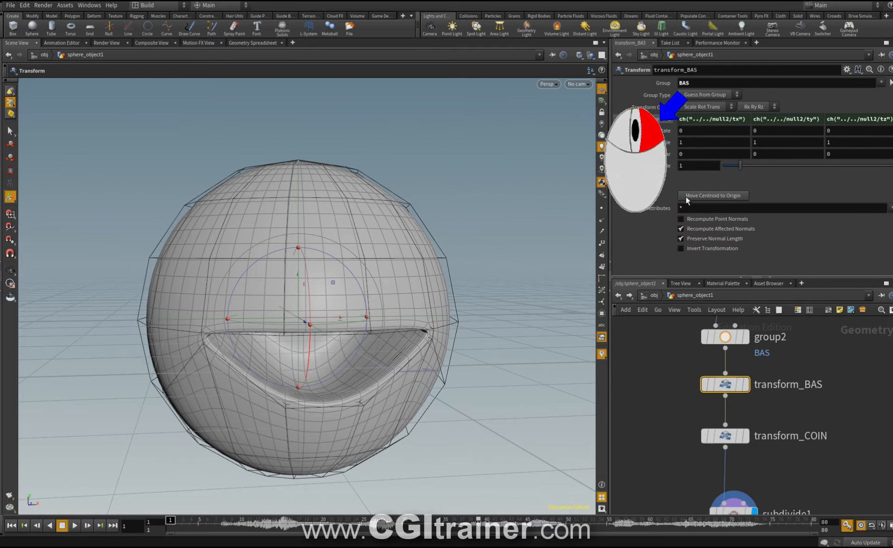
# Copy null1's Translate parameter and paste it as relative references into the Translate of transform_COIN
pyautogui.click(648, 295)
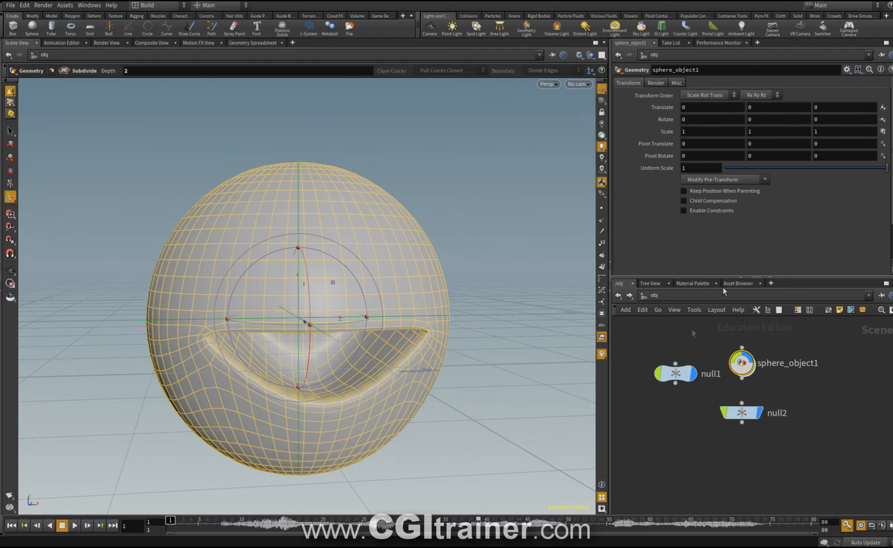
pyautogui.click(664, 381)
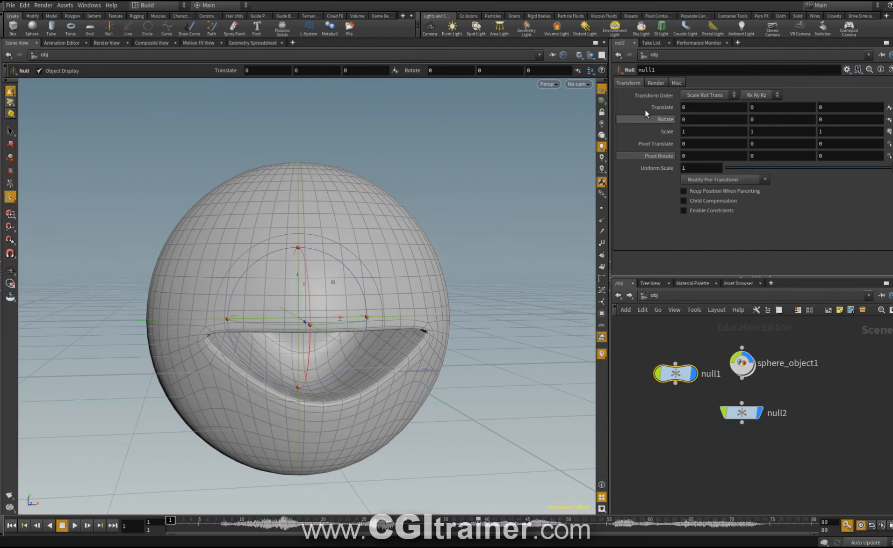
pyautogui.rightClick(657, 107)
pyautogui.click(674, 159)
pyautogui.doubleClick(742, 363)
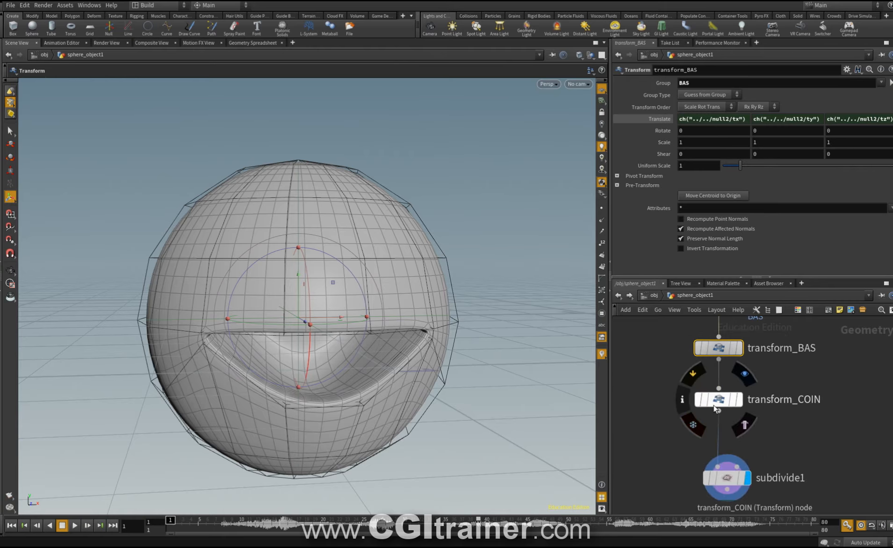
pyautogui.click(709, 405)
pyautogui.rightClick(653, 118)
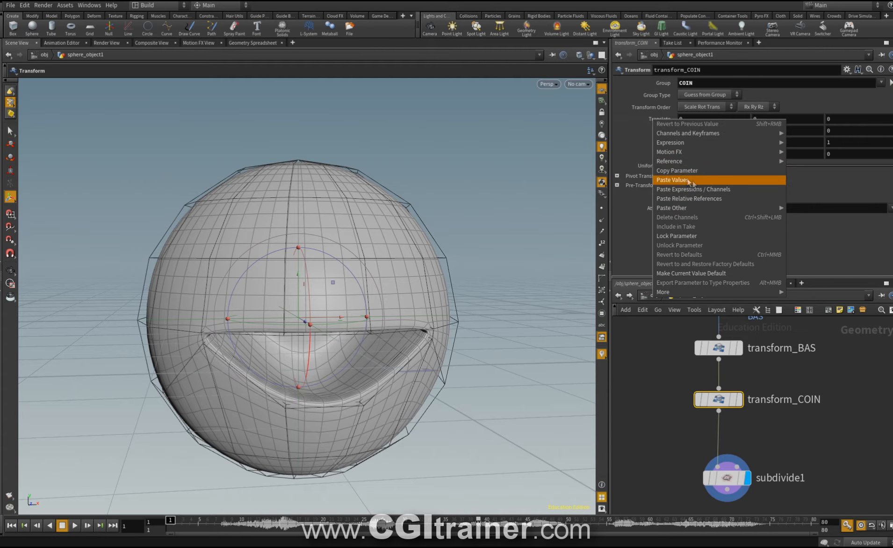
pyautogui.click(681, 198)
# Link transform_COIN's Scale to null1's Scale with pasted relative references
pyautogui.click(642, 296)
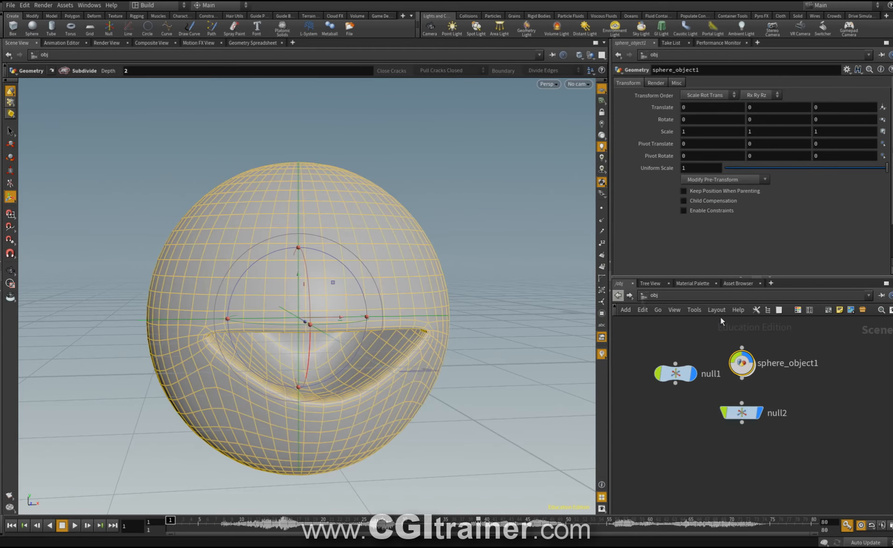
pyautogui.click(677, 381)
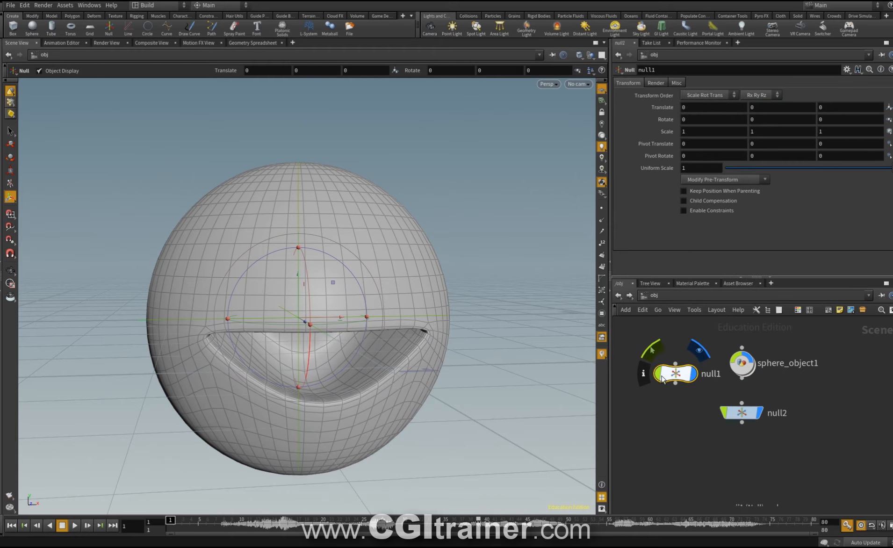
pyautogui.rightClick(667, 133)
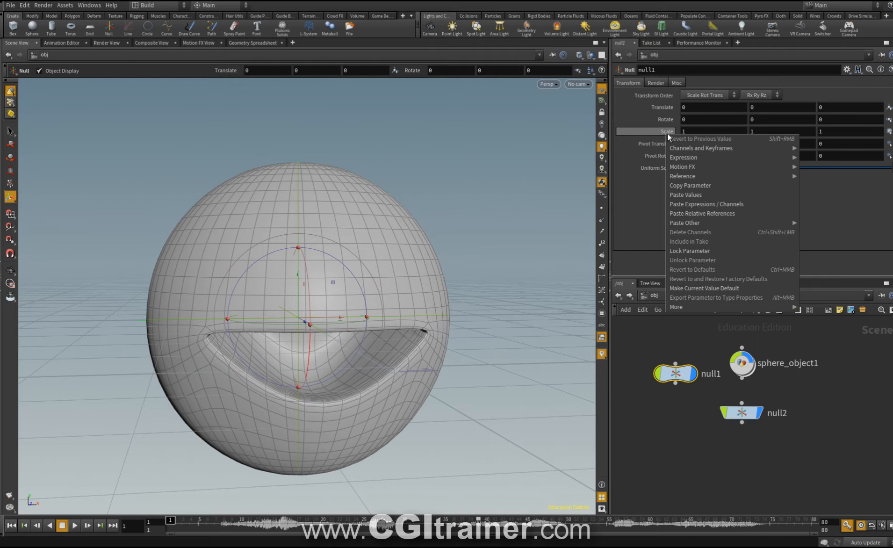
pyautogui.click(695, 187)
pyautogui.click(747, 372)
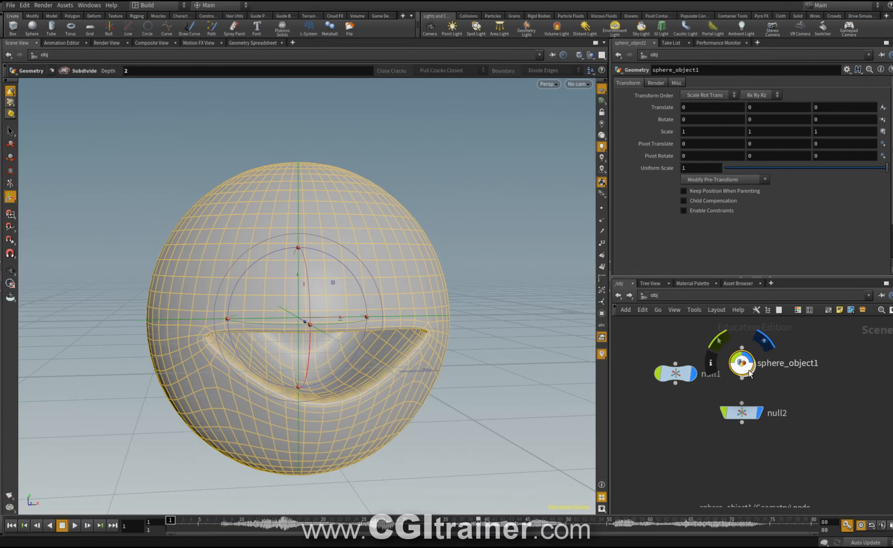
pyautogui.doubleClick(748, 371)
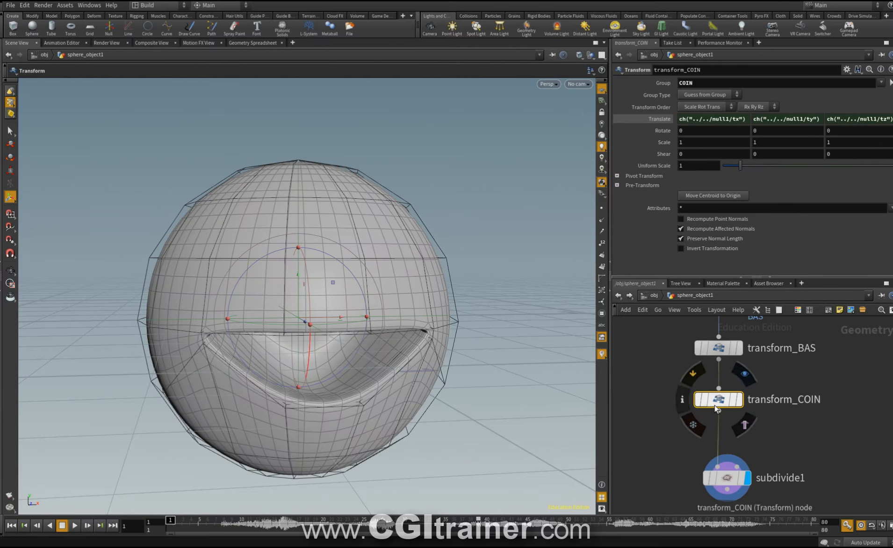
pyautogui.rightClick(659, 141)
pyautogui.click(698, 223)
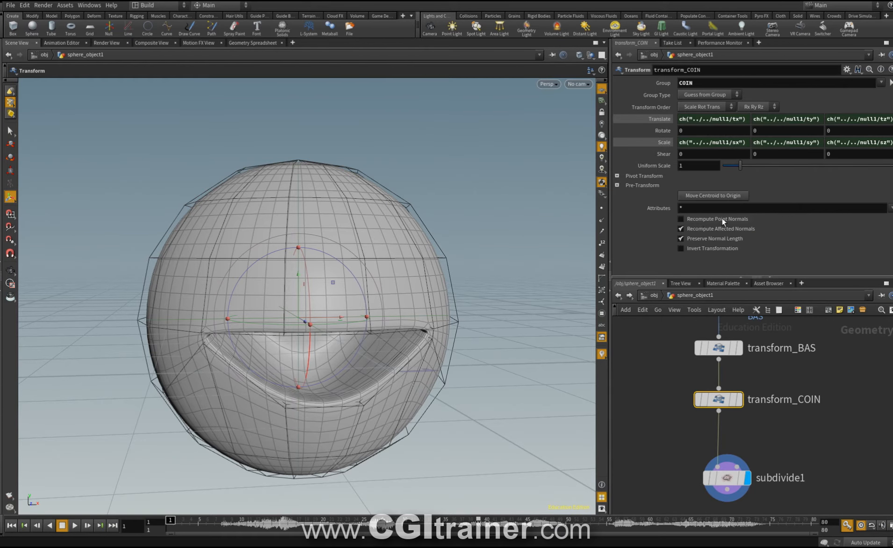
# Return to the object level, create a Font object and set its font to Arial
pyautogui.click(619, 296)
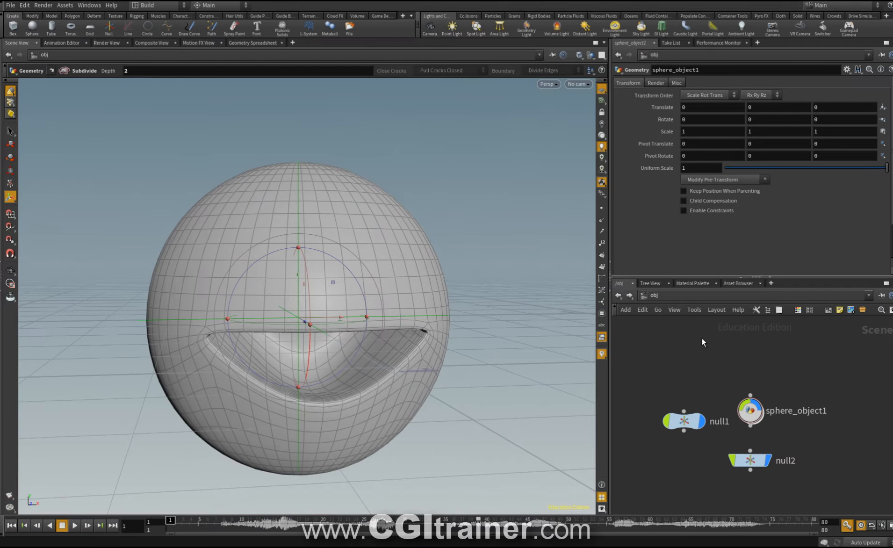
pyautogui.press('Tab')
pyautogui.write('fon')
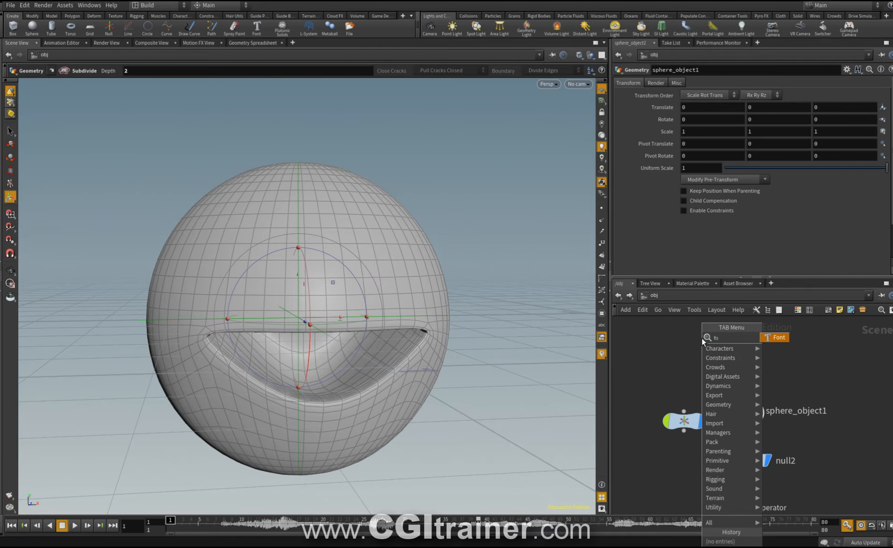
pyautogui.press('Return')
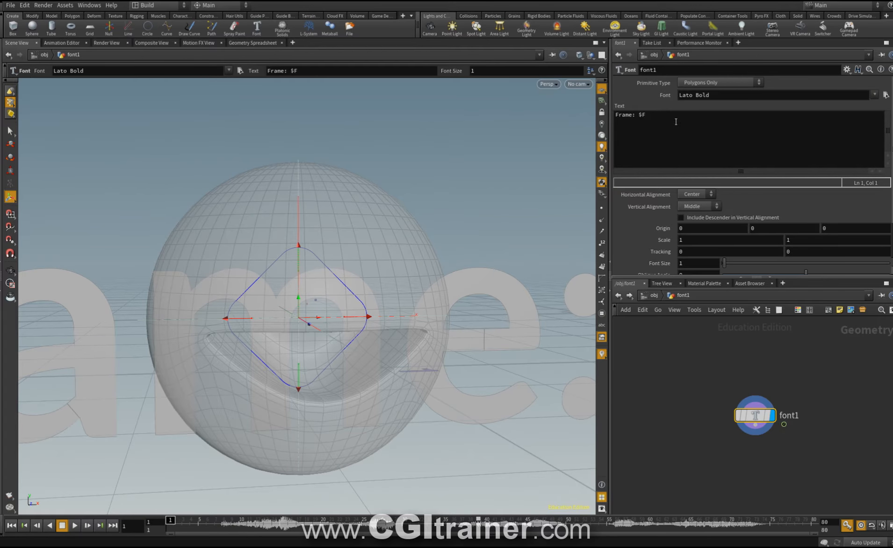
pyautogui.click(874, 95)
pyautogui.click(792, 254)
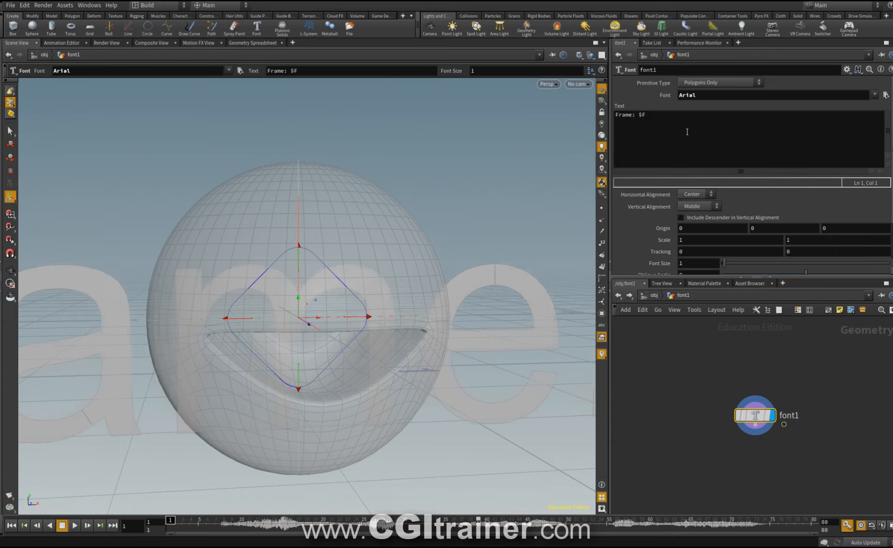
# Change the font object's text to BAS and set its scale to 0.2 on both axes
pyautogui.write('BAS')
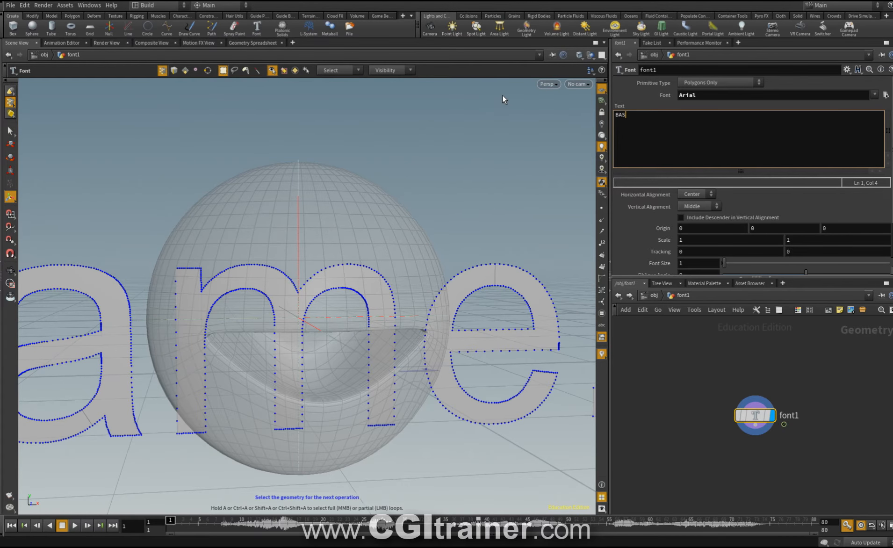
pyautogui.middleClick(657, 238)
pyautogui.moveTo(656, 238); pyautogui.dragTo(621, 248, button='middle')
# Go back up to the object level and rename the font object as BAS
pyautogui.press('u')
pyautogui.moveTo(683, 362)
pyautogui.mouseDown()
pyautogui.moveTo(680, 326)
pyautogui.moveTo(674, 356)
pyautogui.mouseUp()
pyautogui.moveTo(681, 70); pyautogui.dragTo(539, 55)
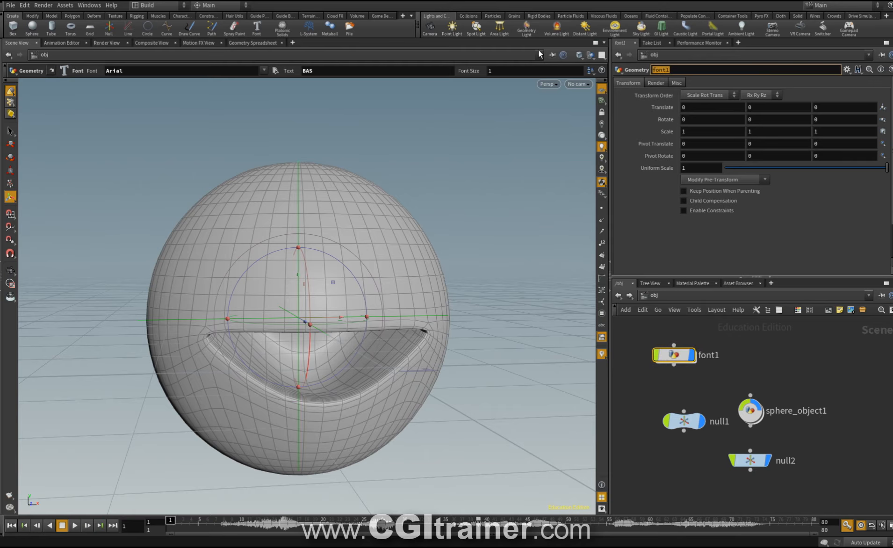
pyautogui.write('BAS')
pyautogui.press('Return')
# Duplicate the BAS text object beside the original and rename the copy COIN
pyautogui.moveTo(679, 359)
pyautogui.keyDown('alt'); pyautogui.moveTo(679, 359); pyautogui.dragTo(769, 359); pyautogui.keyUp('alt')
pyautogui.moveTo(678, 70); pyautogui.dragTo(583, 55)
pyautogui.write('COIN')
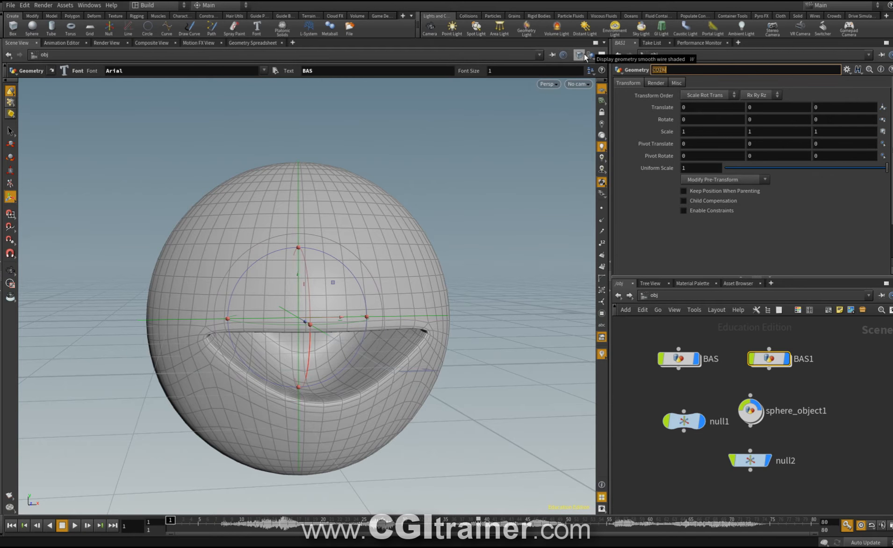
pyautogui.press('Return')
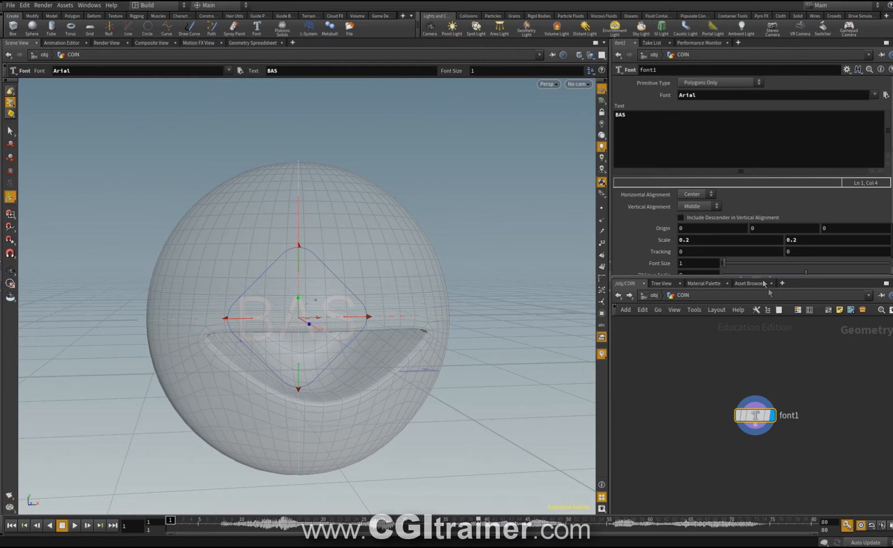
# Change the text inside the COIN object to COIN and return to the object level
pyautogui.doubleClick(635, 112)
pyautogui.write('COIN')
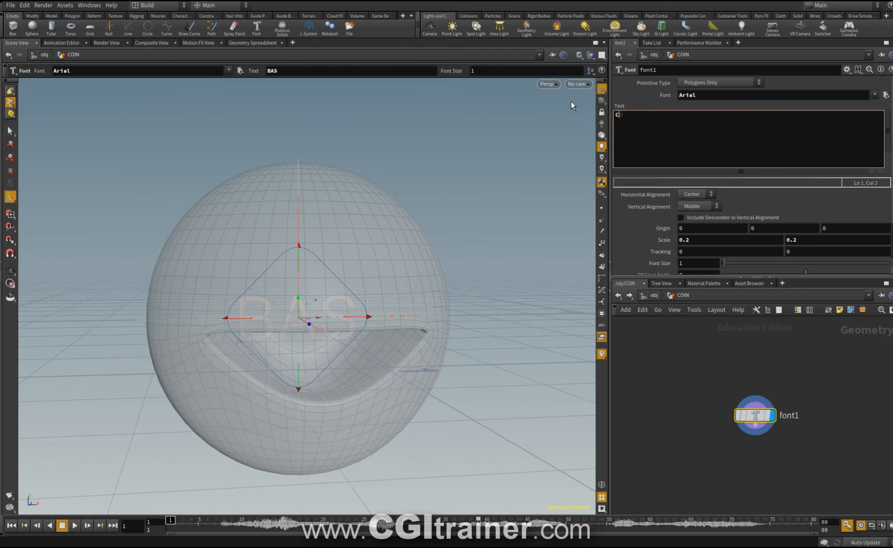
pyautogui.click(646, 294)
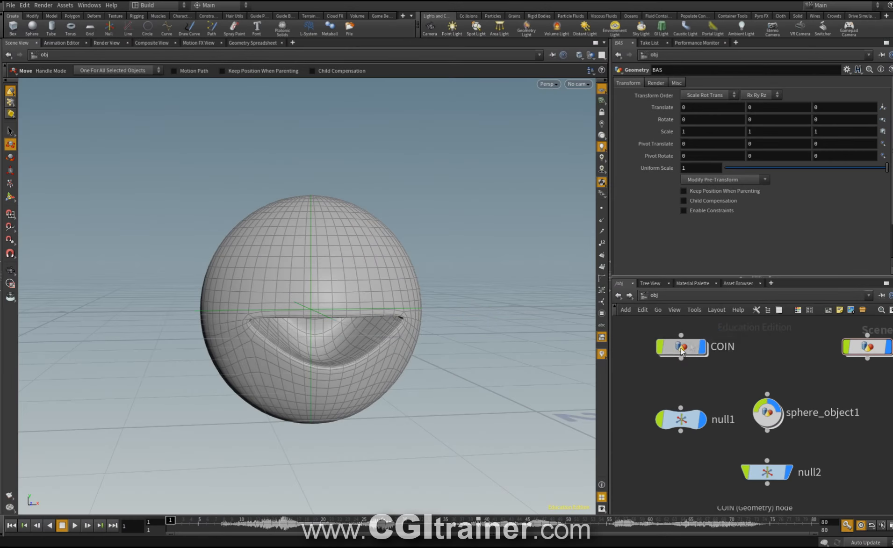
# Place the COIN node above null1 and connect its output to null1 so that COIN is the parent
pyautogui.moveTo(671, 350); pyautogui.dragTo(683, 338)
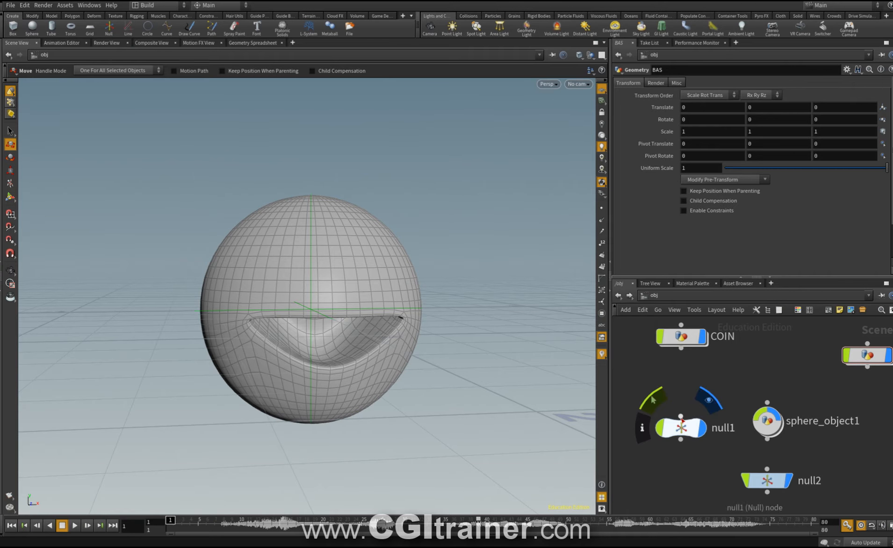
pyautogui.moveTo(680, 416); pyautogui.dragTo(689, 351)
pyautogui.click(690, 349)
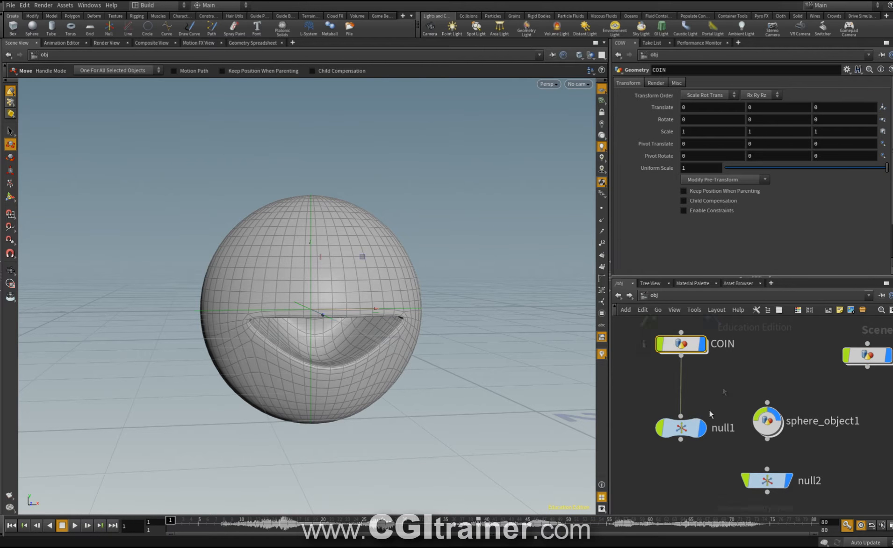
# Move the COIN object beside the head, to about -0.89 in X and -0.05 in Y
pyautogui.click(689, 427)
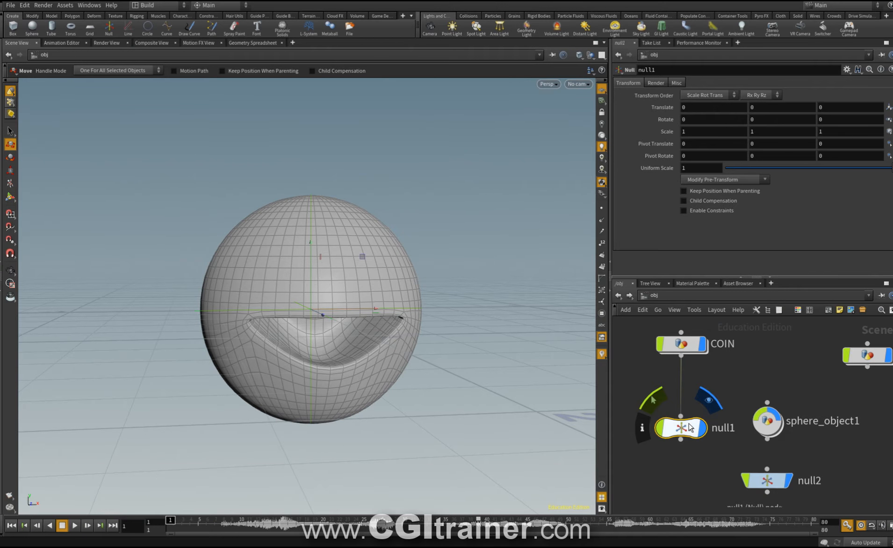
pyautogui.click(690, 348)
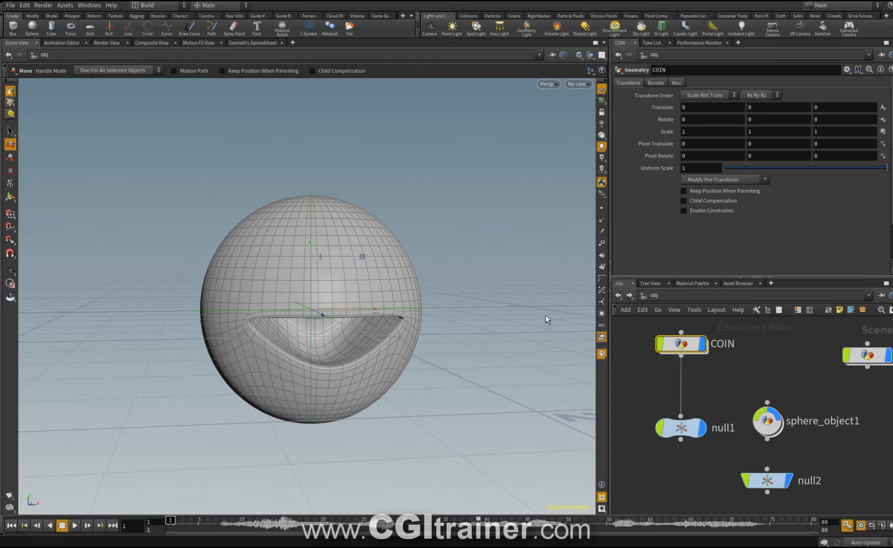
pyautogui.moveTo(361, 255); pyautogui.dragTo(152, 287)
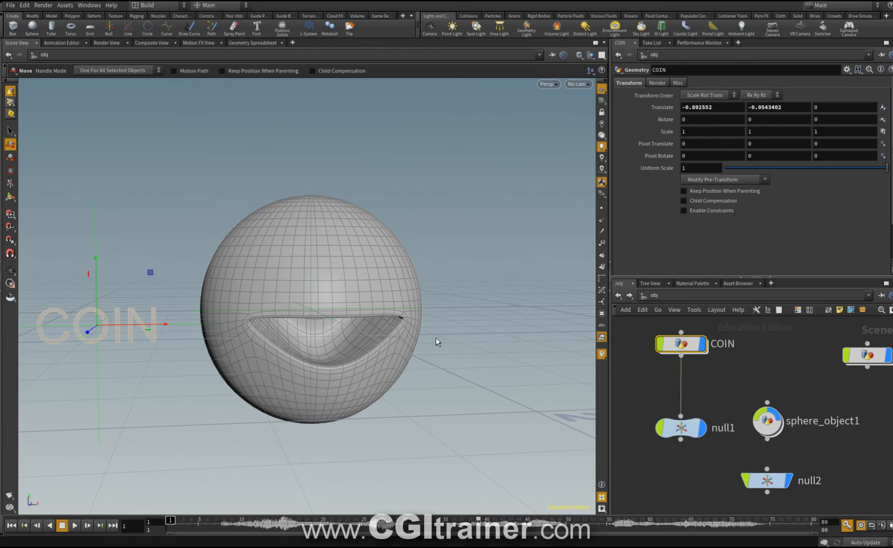
# Nudge the sphere_object1 node down slightly and move null1 up along Y to about 0.006
pyautogui.click(673, 429)
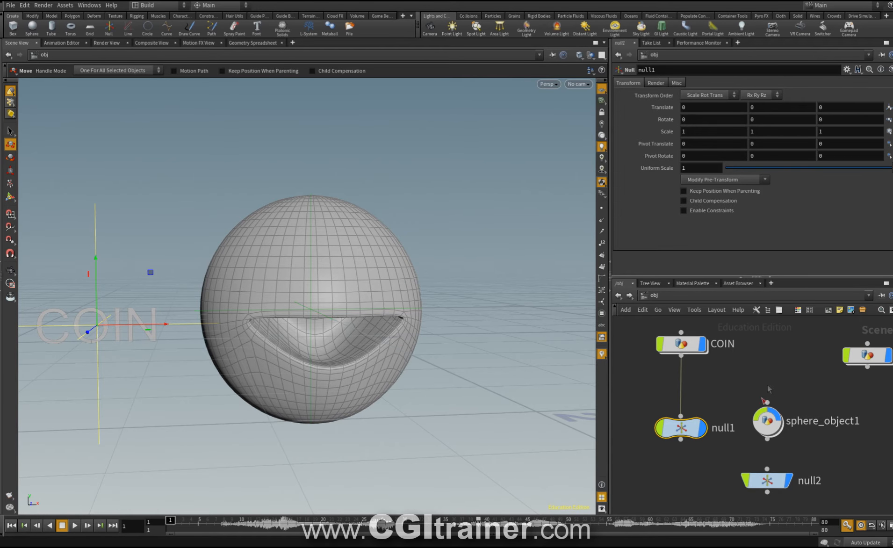
pyautogui.moveTo(766, 423); pyautogui.dragTo(767, 429)
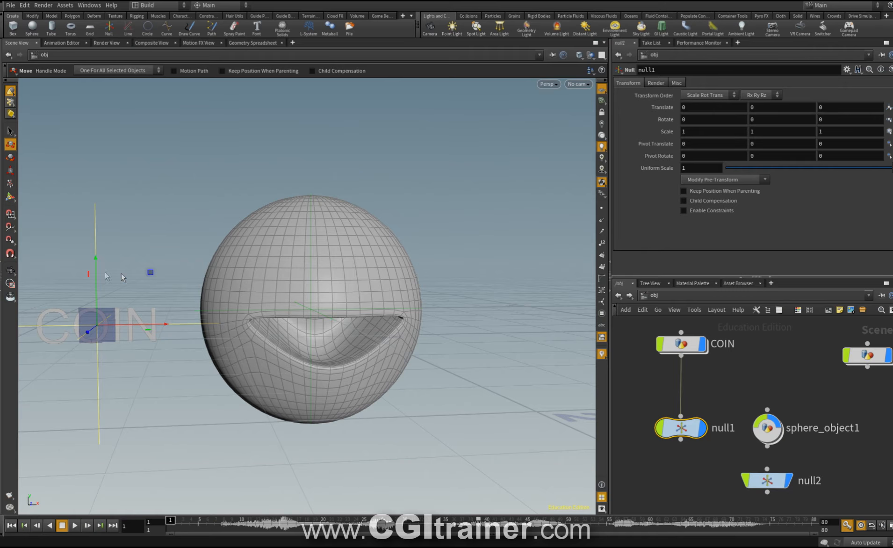
pyautogui.moveTo(97, 275); pyautogui.dragTo(95, 276)
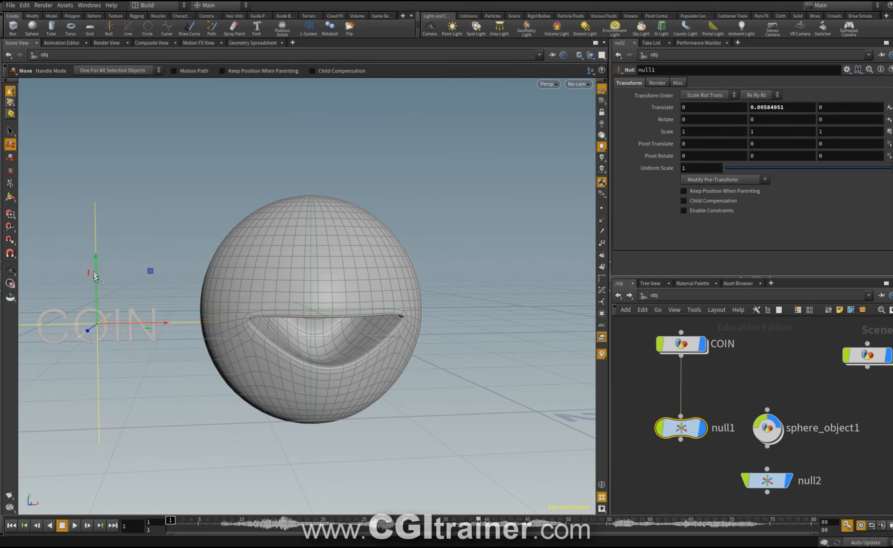
# Parent null2 to the BAS node, routing the wire through a dot, and move the BAS text above the head
pyautogui.click(801, 351)
pyautogui.moveTo(816, 406); pyautogui.dragTo(811, 397)
pyautogui.click(731, 422)
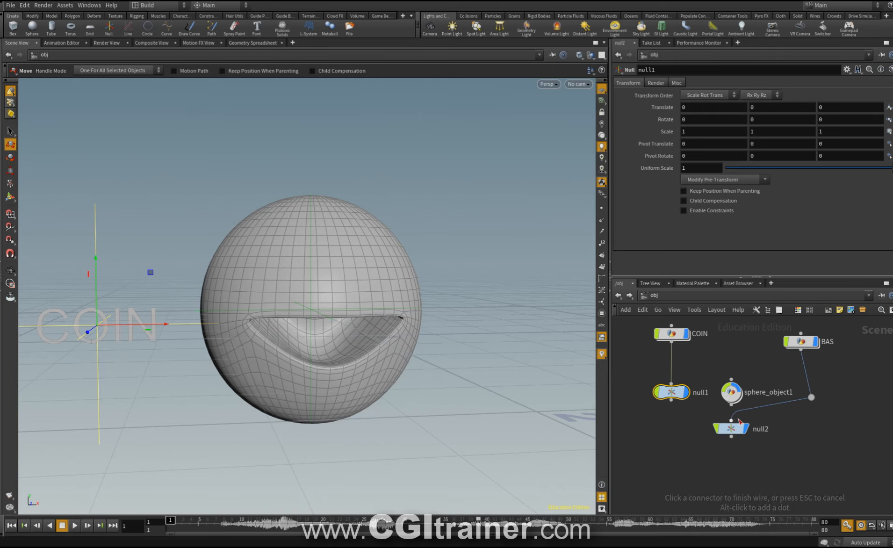
pyautogui.click(799, 341)
pyautogui.moveTo(362, 257); pyautogui.dragTo(360, 101)
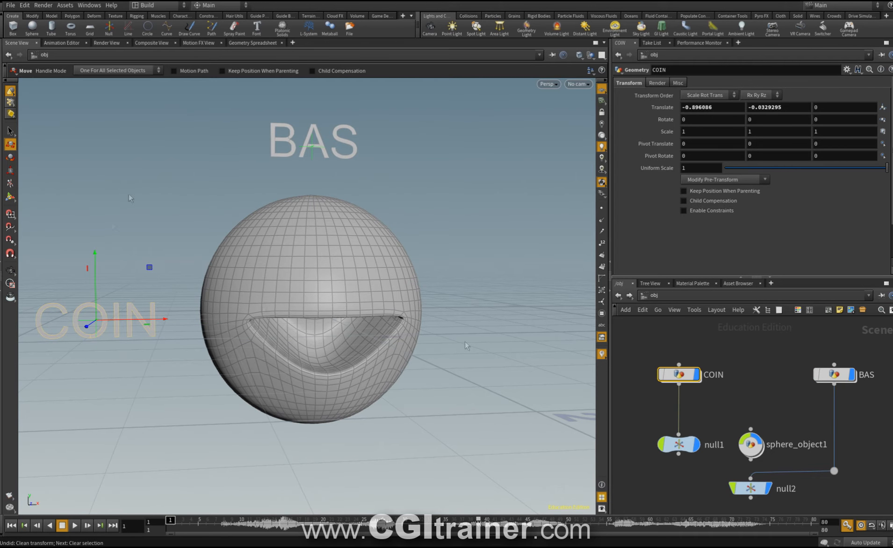
# Select the COIN and BAS null controllers together and set transform keyframes for both at frame 1
pyautogui.click(90, 256)
pyautogui.moveTo(52, 223); pyautogui.dragTo(107, 387)
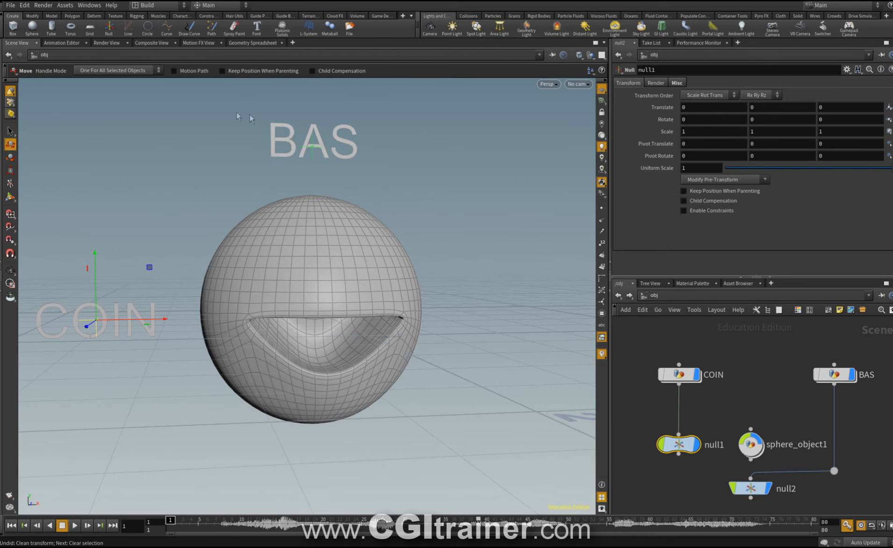
pyautogui.moveTo(235, 112); pyautogui.dragTo(324, 146)
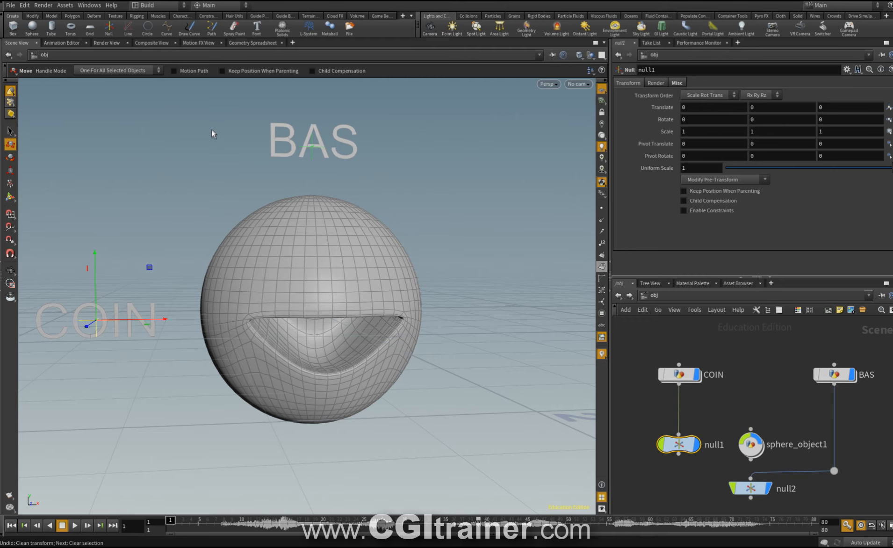
pyautogui.keyDown('shift'); pyautogui.moveTo(211, 129); pyautogui.dragTo(381, 187); pyautogui.keyUp('shift')
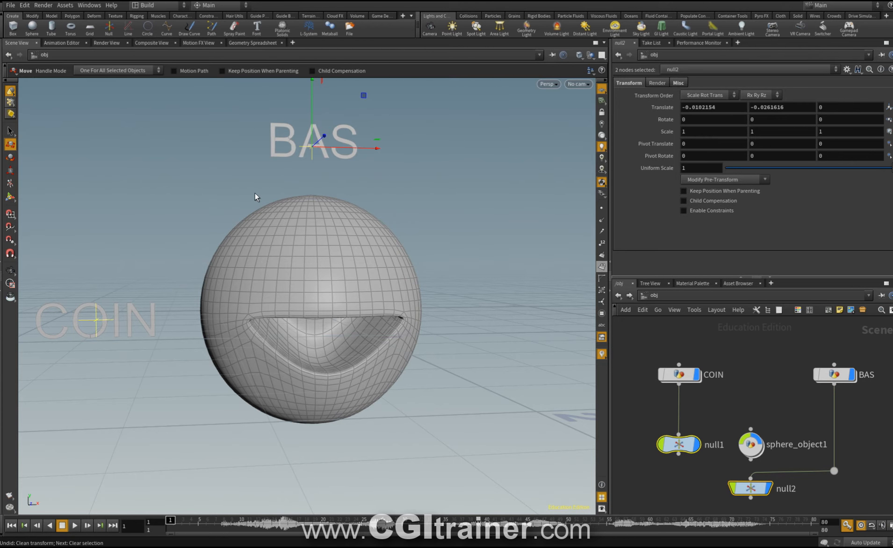
pyautogui.press('k')
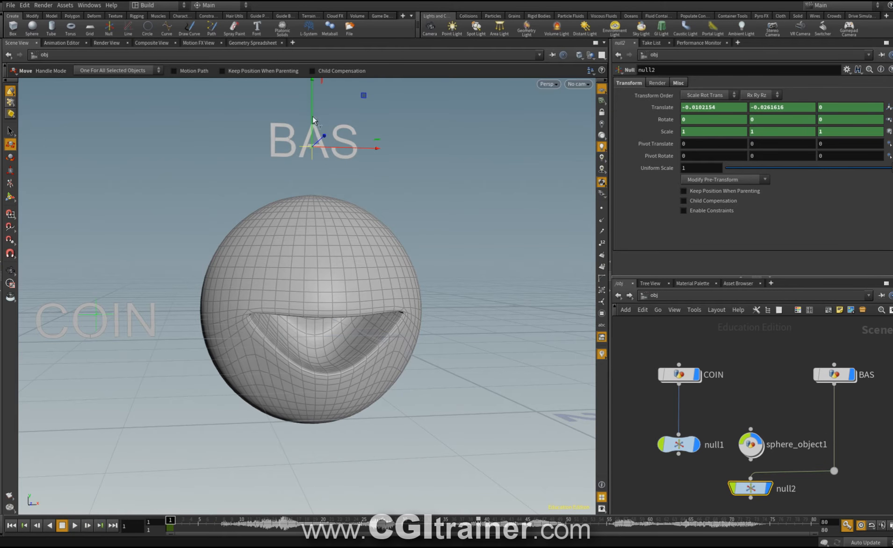
# Close the mouth at frame 1 by raising null2 along Y and scaling null1 in Y to about 0.45
pyautogui.moveTo(313, 119); pyautogui.dragTo(310, 68)
pyautogui.moveTo(67, 275); pyautogui.dragTo(122, 344)
pyautogui.press('e')
pyautogui.moveTo(96, 259); pyautogui.dragTo(95, 295)
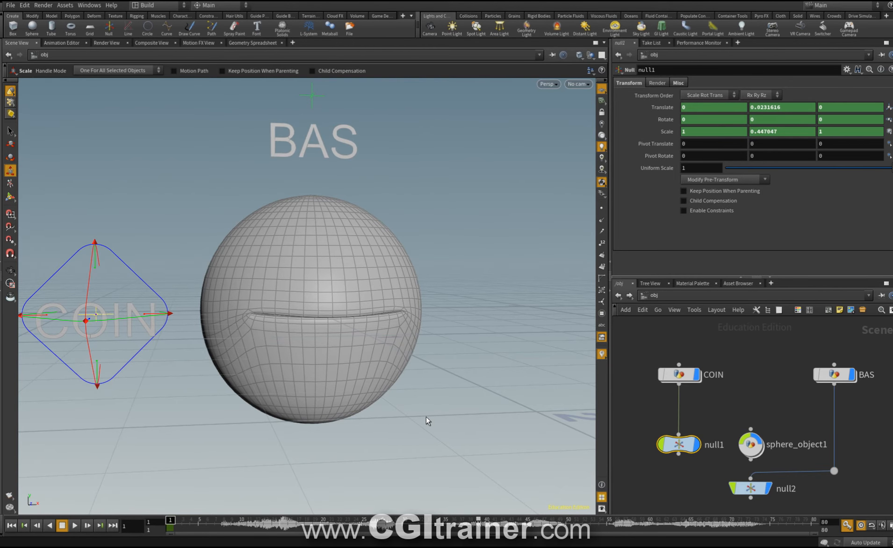
# Show the head in a maximised front view with the reference grid hidden
pyautogui.hotkey('space', '3')
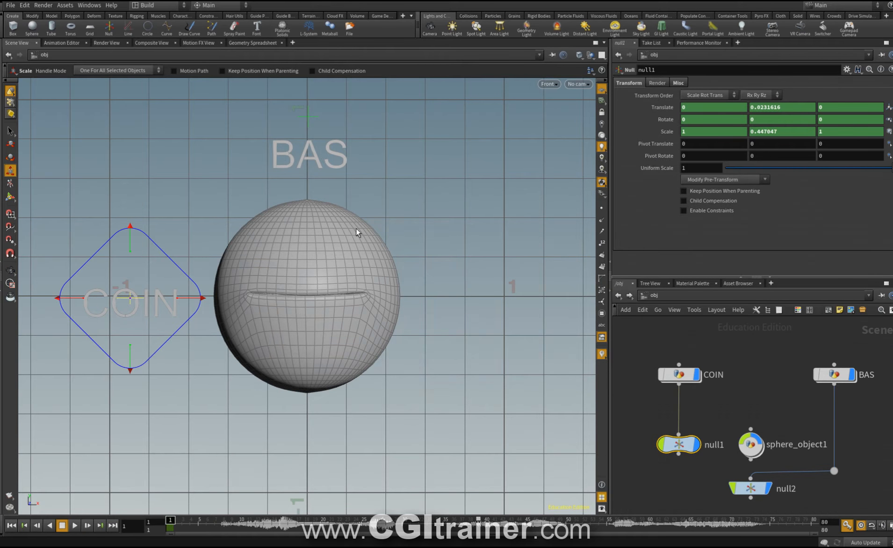
pyautogui.hotkey('ctrl', 'b')
pyautogui.click(889, 89)
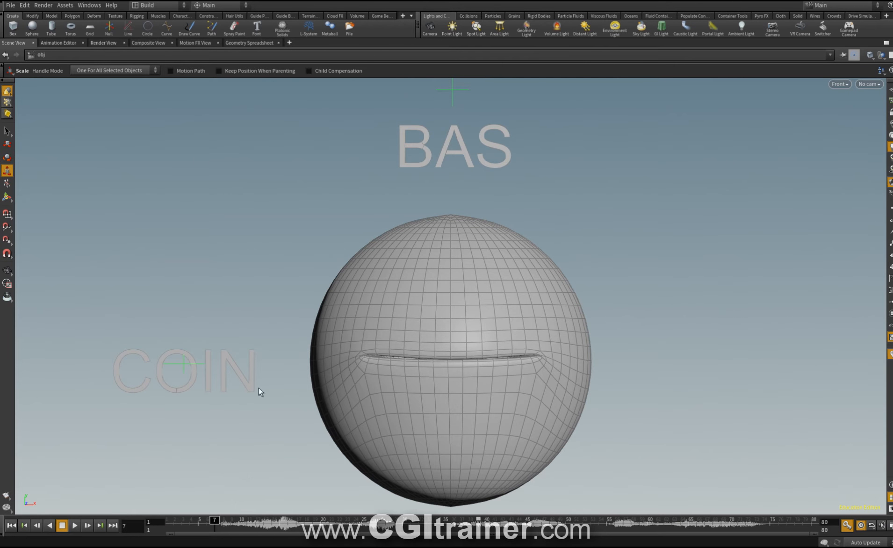
# Key null2 in the mouth-closed position at frame 7, and lower it onto the BAS text at frame 15 to open the mouth
pyautogui.click(453, 90)
pyautogui.press('t')
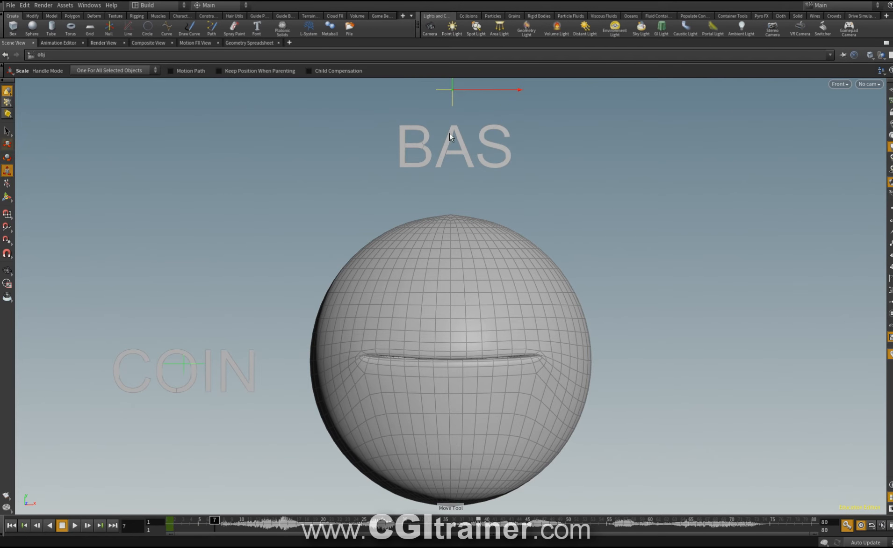
pyautogui.moveTo(452, 82); pyautogui.dragTo(453, 82)
pyautogui.click(281, 526)
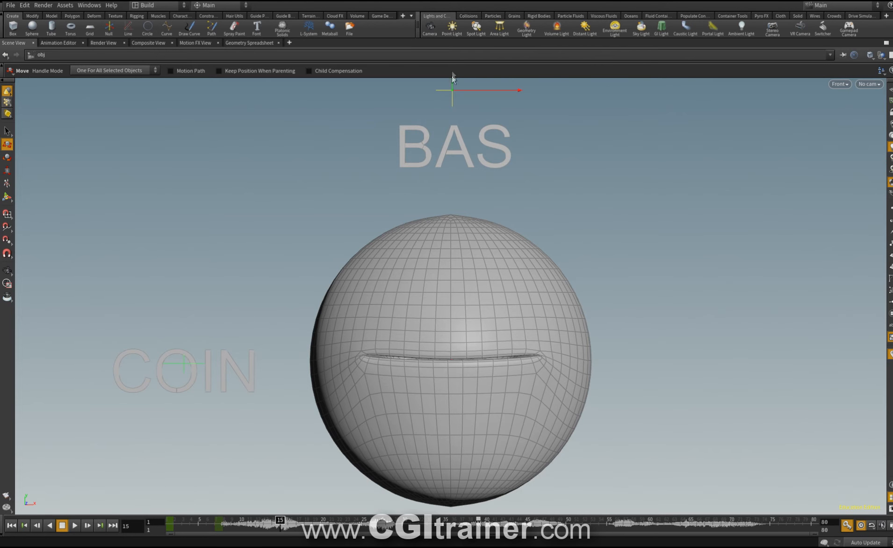
pyautogui.moveTo(453, 81); pyautogui.dragTo(446, 133)
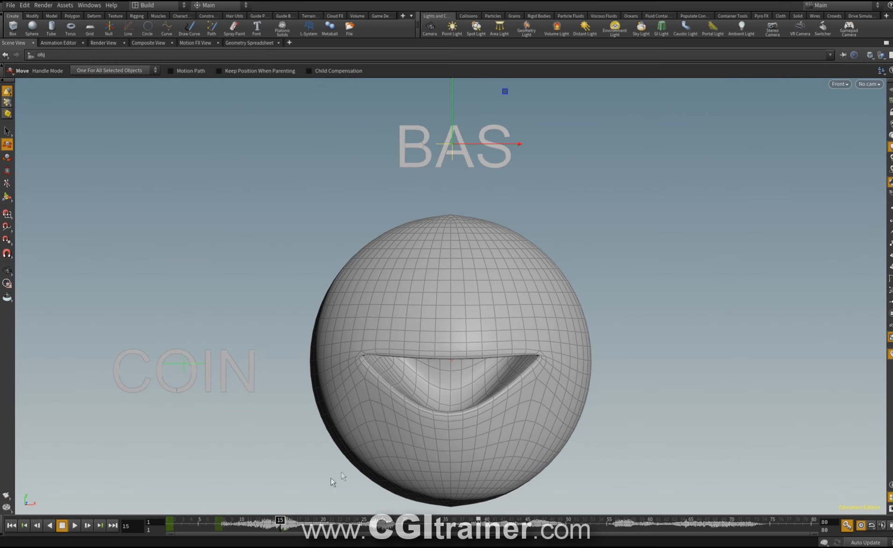
# Keep raising and lowering null2 to match the voice waveform up to frame 76, and play the animation back
pyautogui.click(328, 519)
pyautogui.click(377, 520)
pyautogui.moveTo(451, 105); pyautogui.dragTo(451, 60)
pyautogui.click(402, 520)
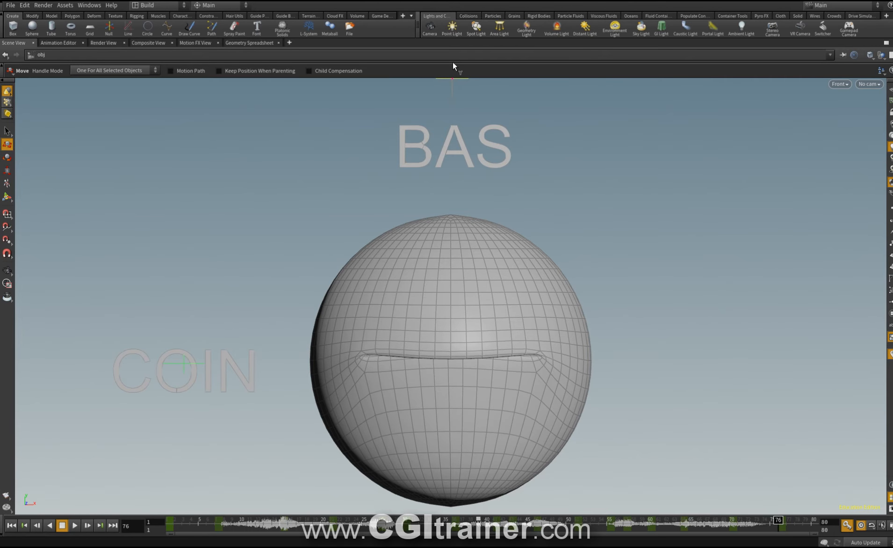
pyautogui.moveTo(453, 61); pyautogui.dragTo(451, 66)
pyautogui.moveTo(451, 66); pyautogui.dragTo(451, 66)
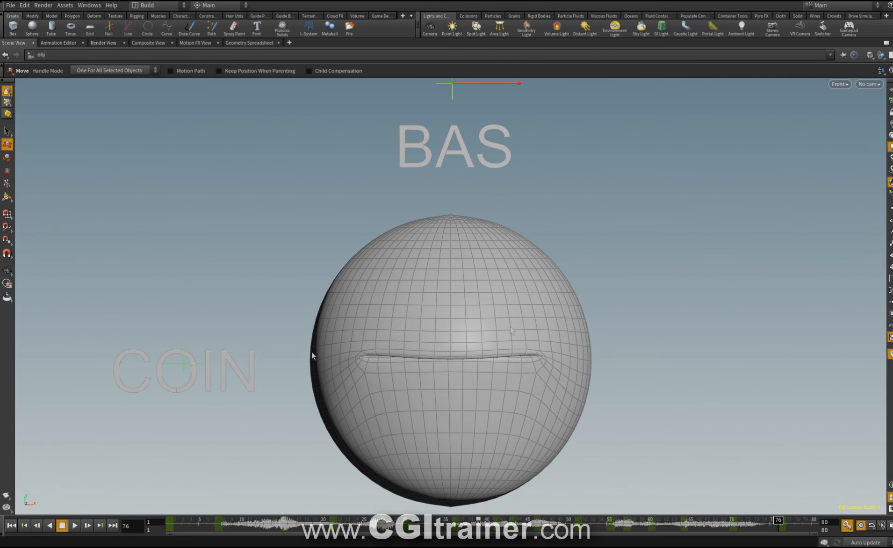
pyautogui.click(74, 525)
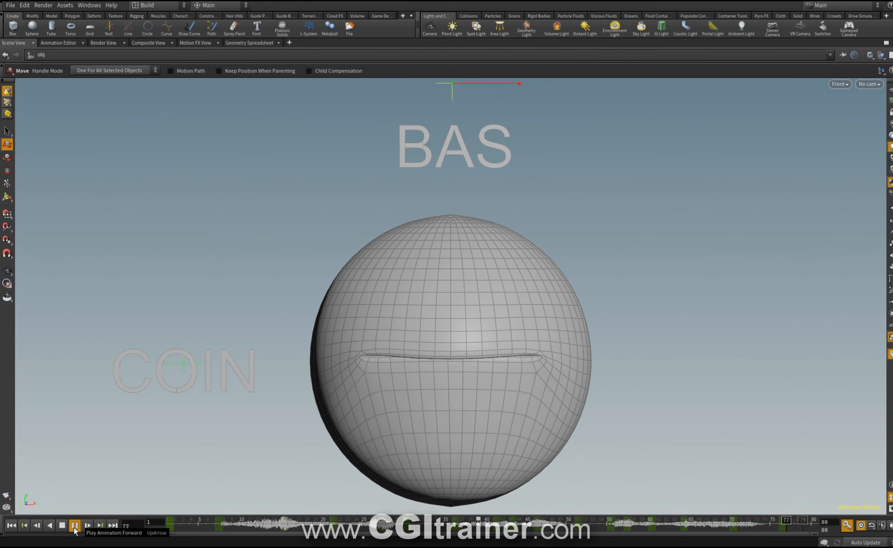
pyautogui.click(74, 525)
# Animate null1 along Y in small moves at several frames up to frame 56, and return to the first frame
pyautogui.click(183, 365)
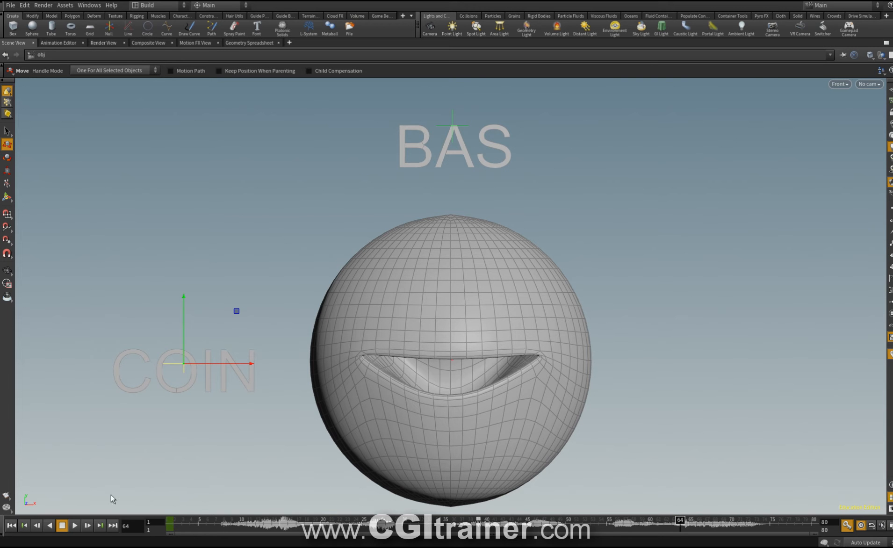
pyautogui.moveTo(190, 521); pyautogui.dragTo(179, 505)
pyautogui.moveTo(184, 328)
pyautogui.mouseDown()
pyautogui.moveTo(186, 338)
pyautogui.moveTo(182, 327)
pyautogui.mouseUp()
pyautogui.click(614, 521)
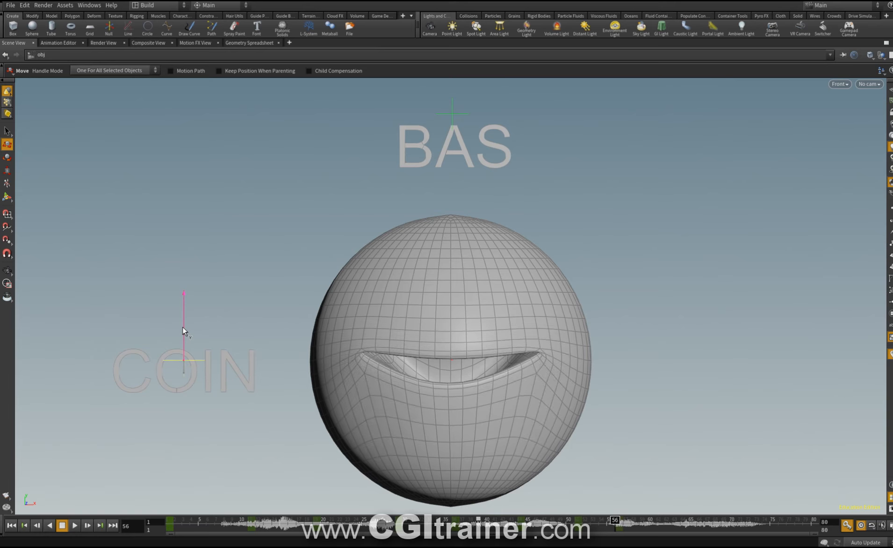
pyautogui.click(11, 525)
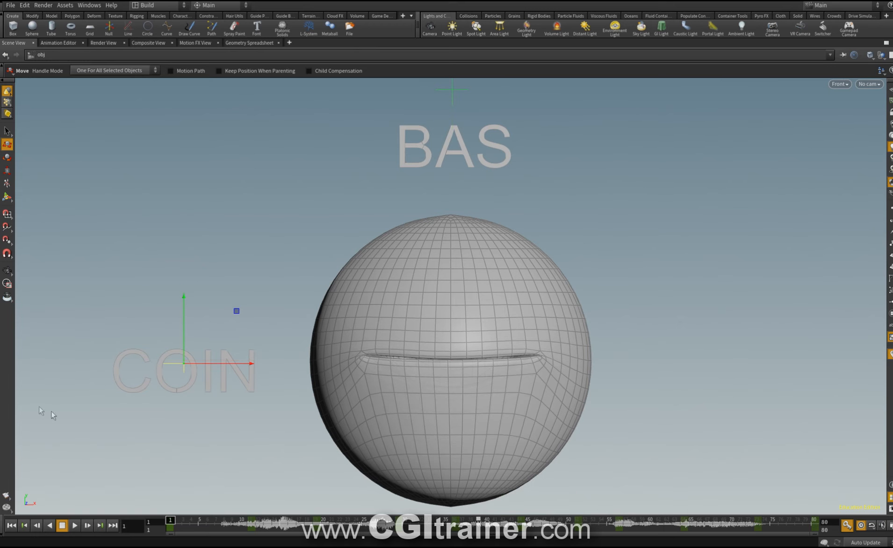
# Scale null1 up along Y at frame 15 to open the mouth corners, and advance to frame 16
pyautogui.press('e')
pyautogui.click(280, 520)
pyautogui.moveTo(185, 289); pyautogui.dragTo(149, 209)
pyautogui.moveTo(186, 298); pyautogui.dragTo(186, 196)
pyautogui.moveTo(282, 519); pyautogui.dragTo(285, 459)
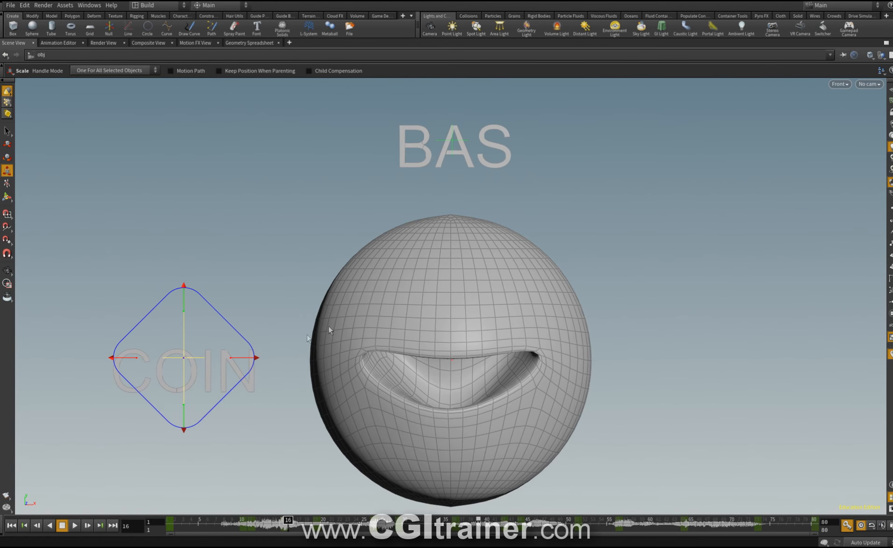
# Vary null1's horizontal scale at several frames from 16 onward to change the mouth width, and play the animation from the start
pyautogui.moveTo(103, 355)
pyautogui.mouseDown()
pyautogui.moveTo(134, 347)
pyautogui.moveTo(116, 352)
pyautogui.mouseUp()
pyautogui.moveTo(288, 518); pyautogui.dragTo(296, 484)
pyautogui.moveTo(123, 372); pyautogui.dragTo(113, 373)
pyautogui.moveTo(296, 519); pyautogui.dragTo(512, 467)
pyautogui.moveTo(238, 367); pyautogui.dragTo(222, 372)
pyautogui.moveTo(508, 519); pyautogui.dragTo(684, 377)
pyautogui.moveTo(122, 353); pyautogui.dragTo(137, 354)
pyautogui.moveTo(684, 520); pyautogui.dragTo(839, 426)
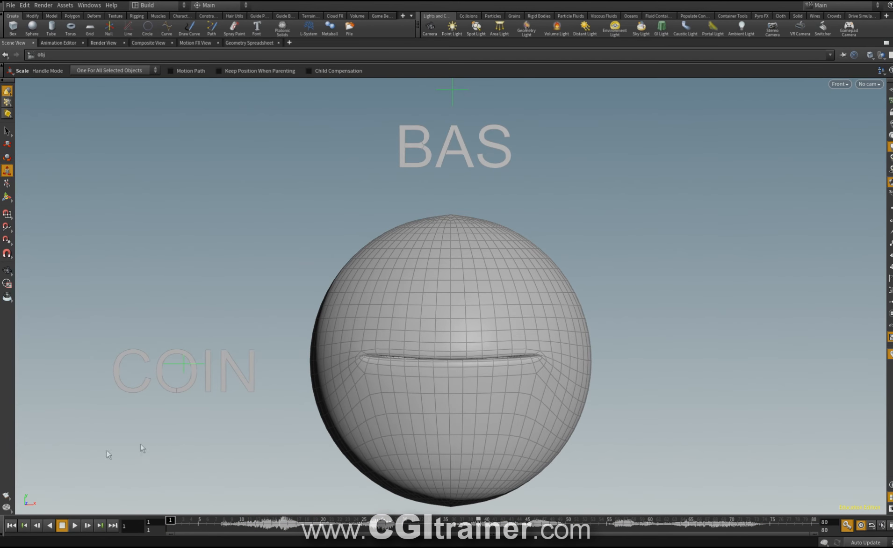
pyautogui.click(75, 524)
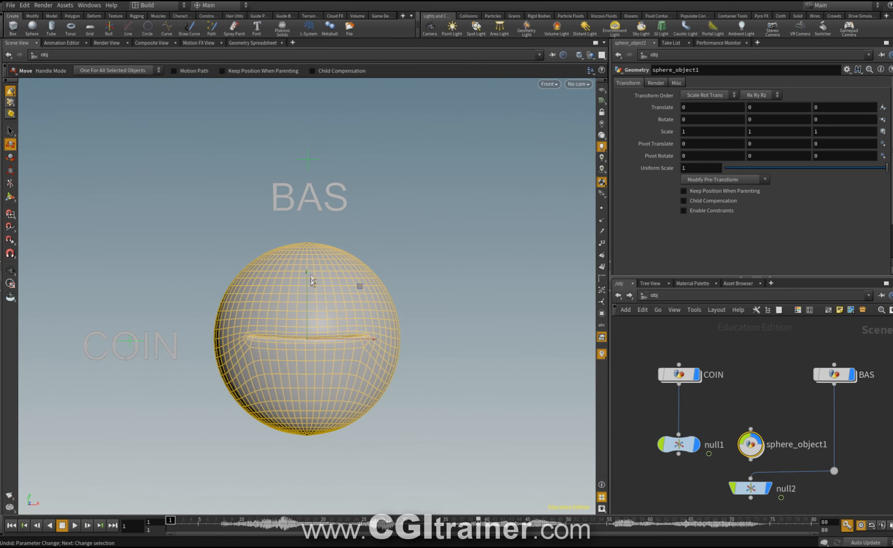
# Move the pivot of sphere_object1 down to the base of the head, about -0.497 in Y
pyautogui.moveTo(306, 281); pyautogui.dragTo(297, 377)
pyautogui.press('Insert')
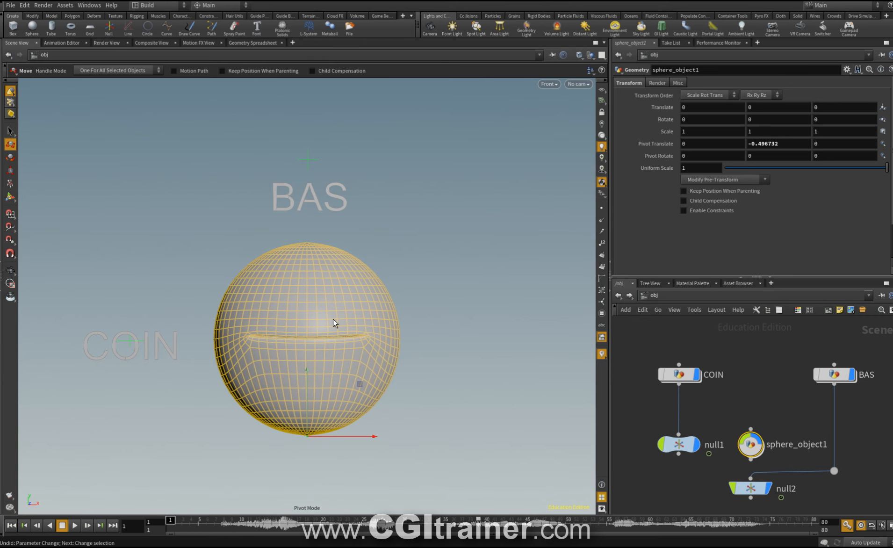
# Try rotating the sphere head about its base pivot and undo the rotation
pyautogui.press('r')
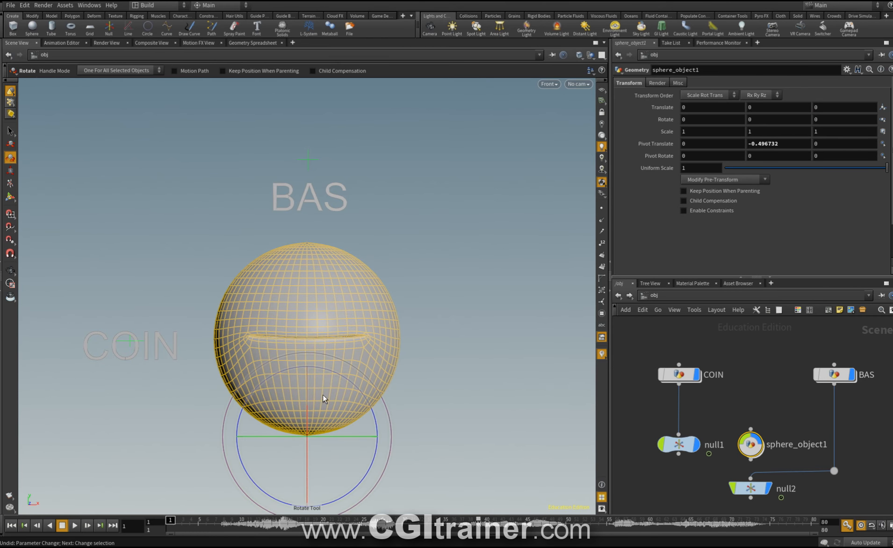
pyautogui.moveTo(330, 407); pyautogui.dragTo(295, 478)
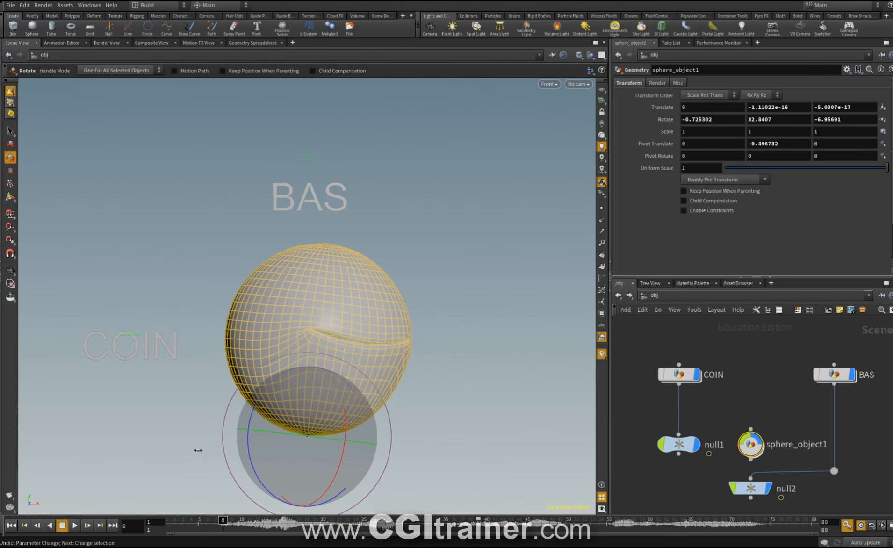
pyautogui.hotkey('ctrl', 'z')
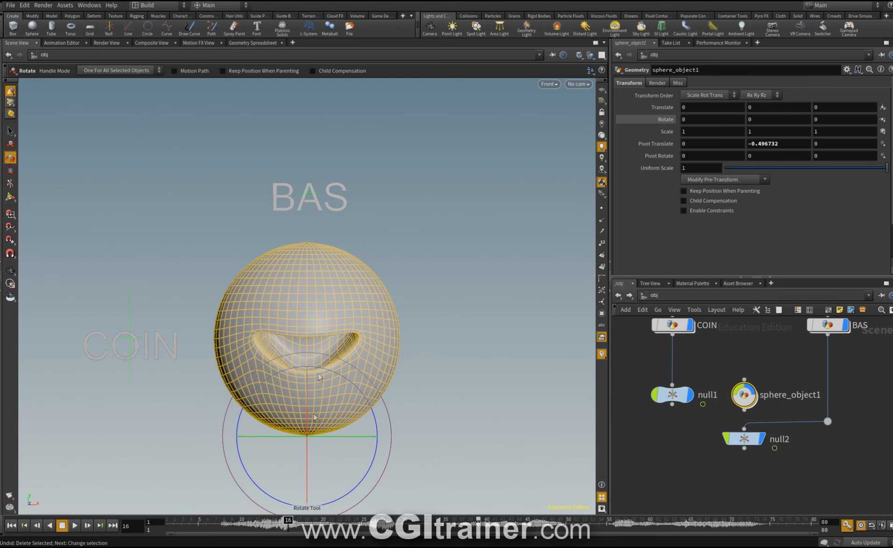
# Key sphere_object1's rotation at frame 1 and tilt the head slightly at frame 15 and further frames along the voice track
pyautogui.moveTo(217, 522); pyautogui.dragTo(157, 514)
pyautogui.keyDown('alt'); pyautogui.click(667, 120); pyautogui.keyUp('alt')
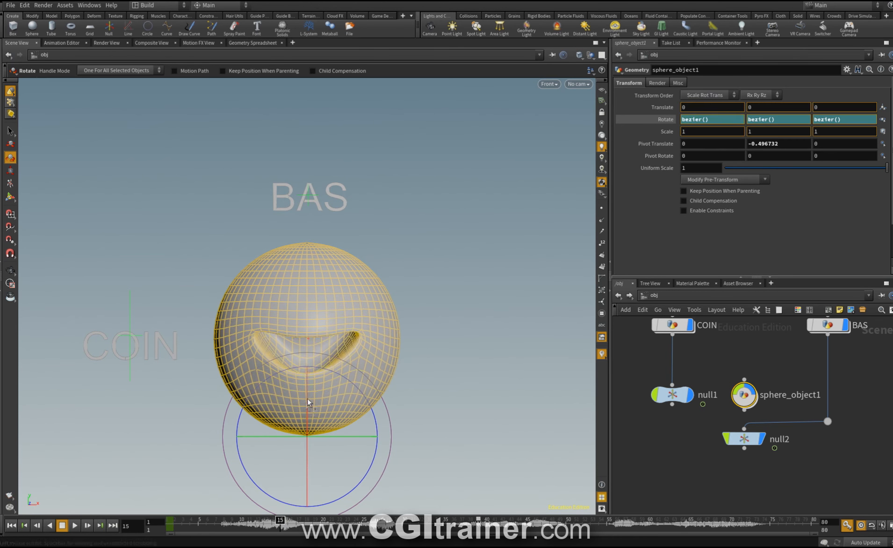
pyautogui.moveTo(307, 398); pyautogui.dragTo(309, 394)
pyautogui.click(281, 495)
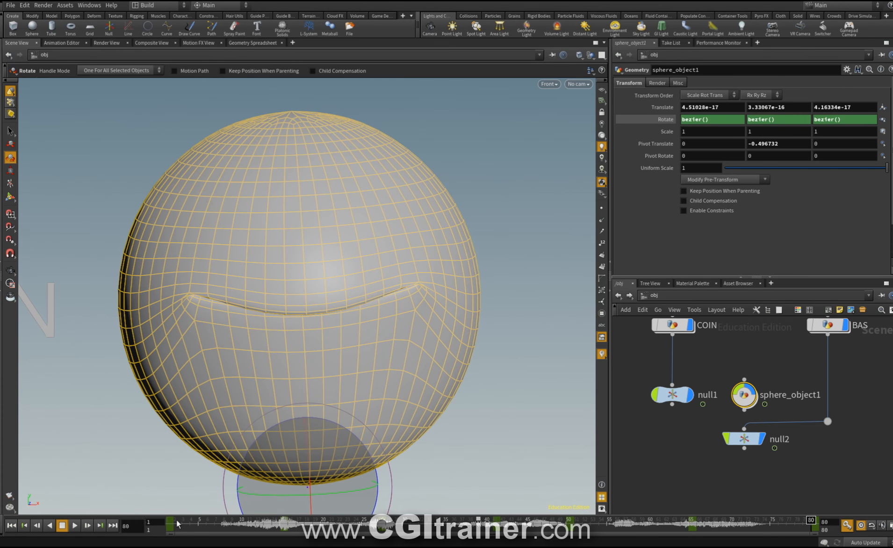
# Play the animation from frame 1 to check the head rotation together with the mouth movement
pyautogui.click(169, 523)
pyautogui.click(74, 525)
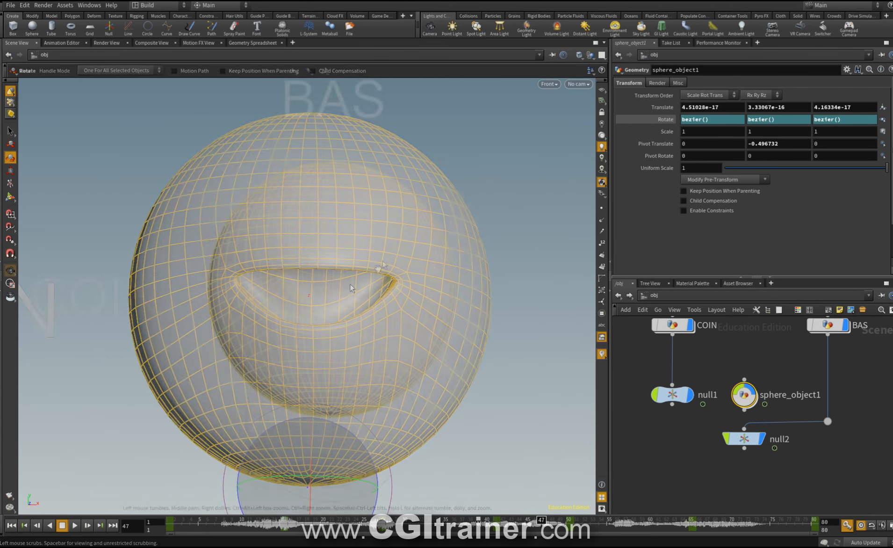
pyautogui.moveTo(355, 286); pyautogui.dragTo(287, 376, button='right')
pyautogui.press('r')
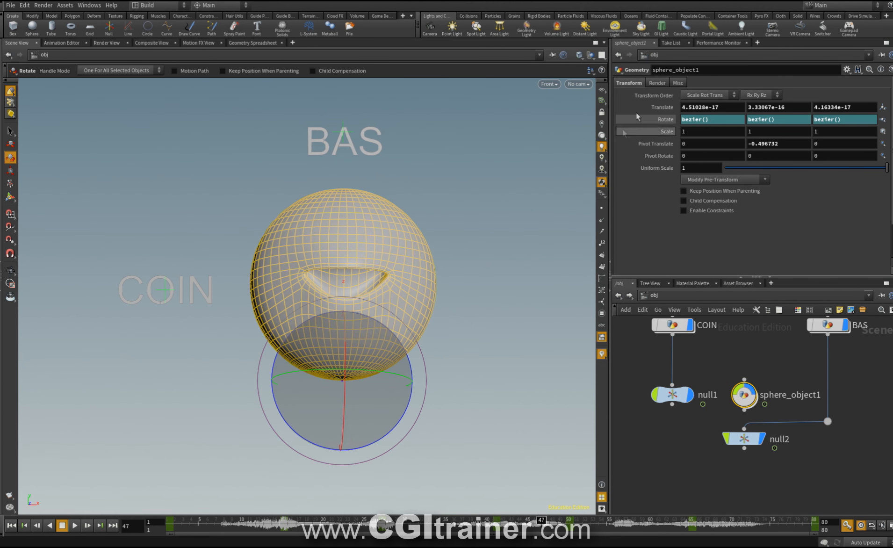
# Add a point light in the perspective view, position it in front of the head, and set its intensity to 3.41
pyautogui.hotkey('space', '1')
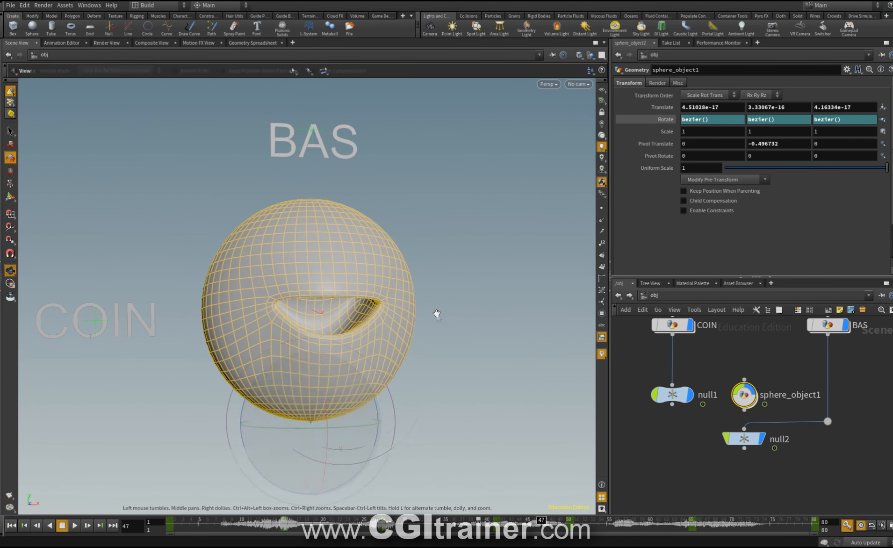
pyautogui.click(457, 27)
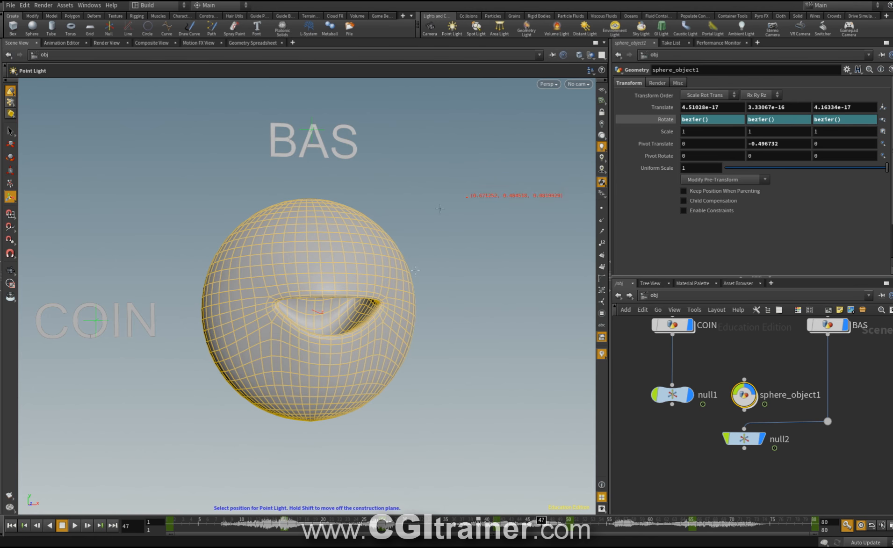
pyautogui.click(415, 418)
pyautogui.moveTo(451, 443); pyautogui.dragTo(647, 379)
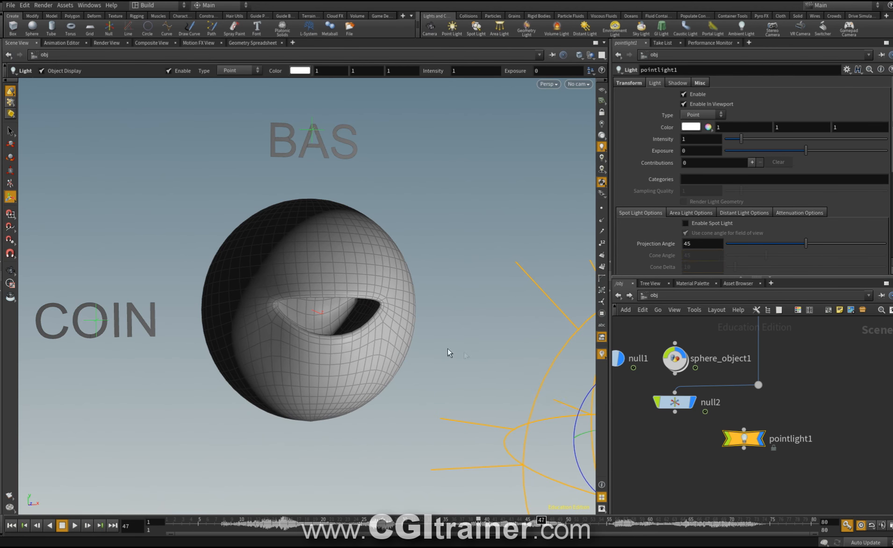
pyautogui.press('Escape')
pyautogui.moveTo(415, 335); pyautogui.dragTo(356, 401)
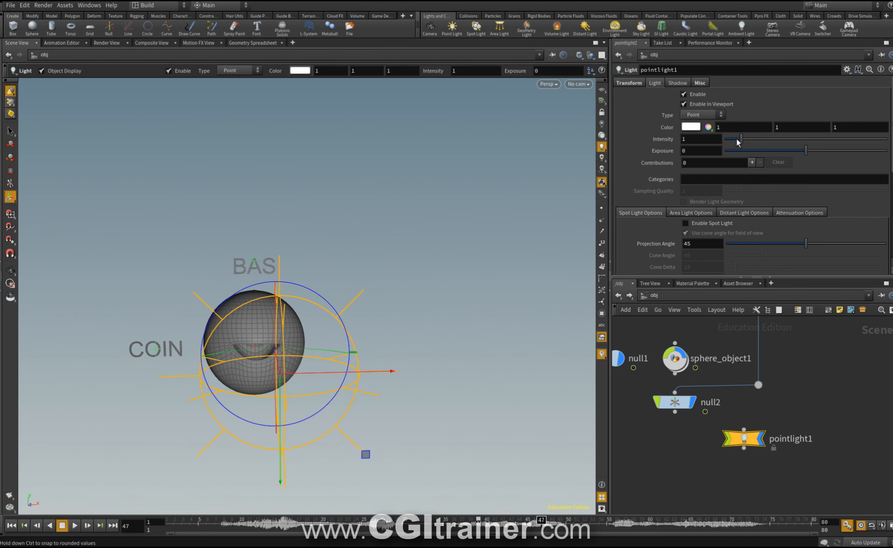
pyautogui.moveTo(736, 140); pyautogui.dragTo(780, 135)
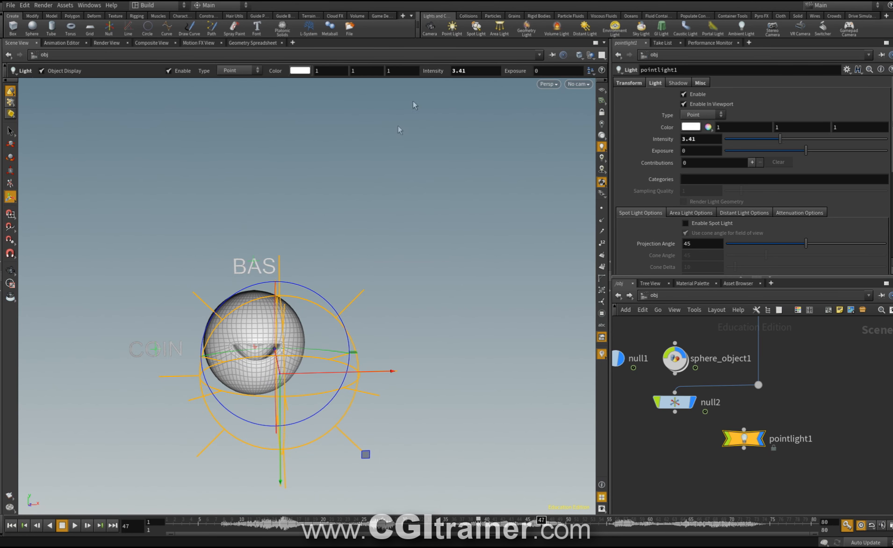
# Place a second point light beside the head, at about 1.57, 0.06, 0.14, and show its transform parameters
pyautogui.click(457, 31)
pyautogui.click(397, 369)
pyautogui.moveTo(397, 369); pyautogui.dragTo(424, 336)
pyautogui.click(629, 82)
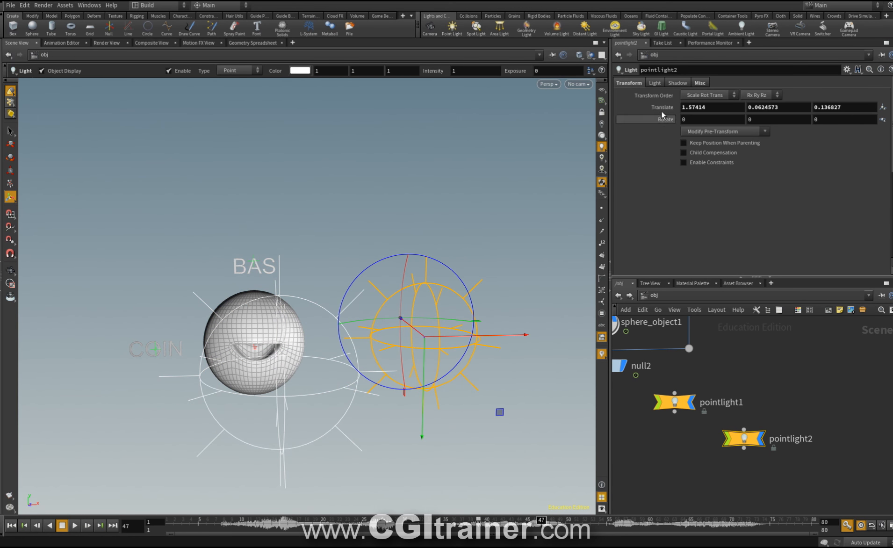
# Reset pointlight2's translation to 0, 0, 0 so the light sits inside the sphere head
pyautogui.keyDown('ctrl'); pyautogui.middleClick(661, 110); pyautogui.keyUp('ctrl')
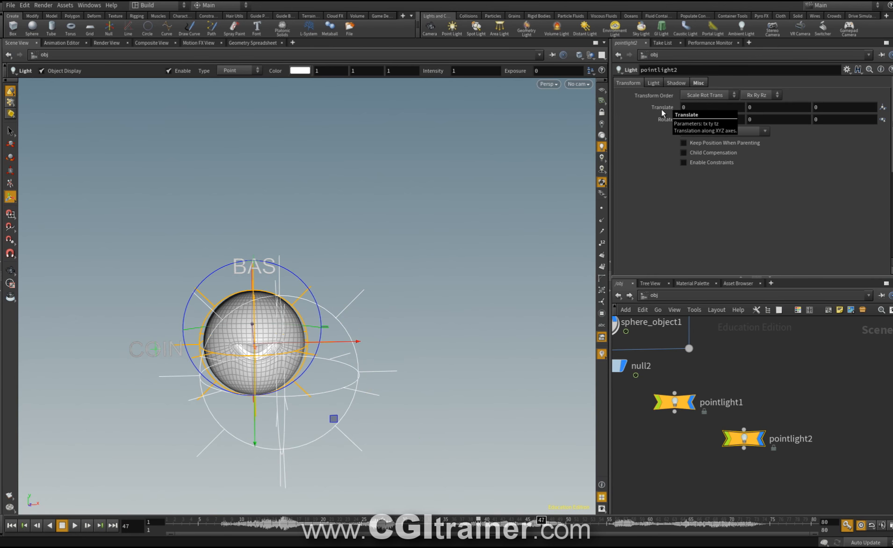
pyautogui.keyDown('alt'); pyautogui.moveTo(248, 350); pyautogui.dragTo(172, 380, button='right'); pyautogui.keyUp('alt')
pyautogui.moveTo(171, 381)
pyautogui.keyDown('alt'); pyautogui.mouseDown()
pyautogui.moveTo(204, 391)
pyautogui.moveTo(174, 388)
pyautogui.mouseUp(); pyautogui.keyUp('alt')
pyautogui.scroll(3, 239, 355)
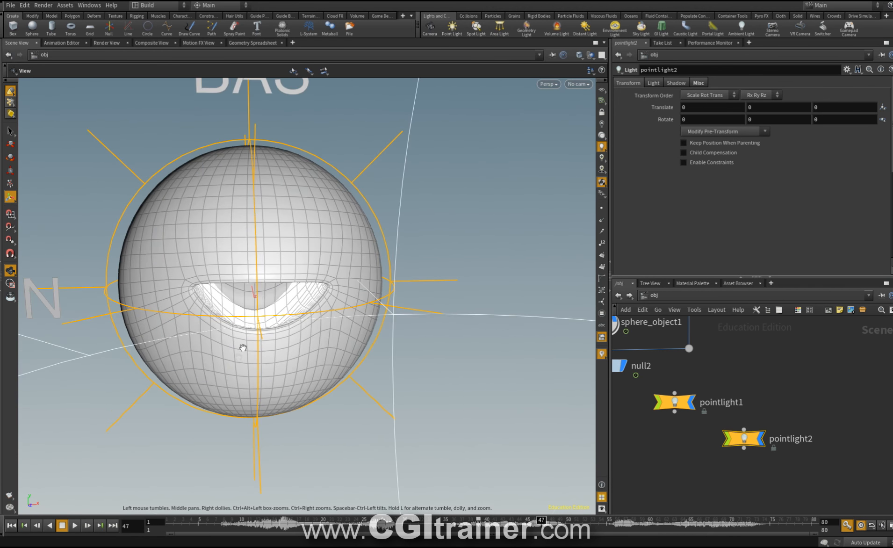
# Set pointlight2's intensity to -0.1 to darken the inside of the mouth
pyautogui.click(653, 83)
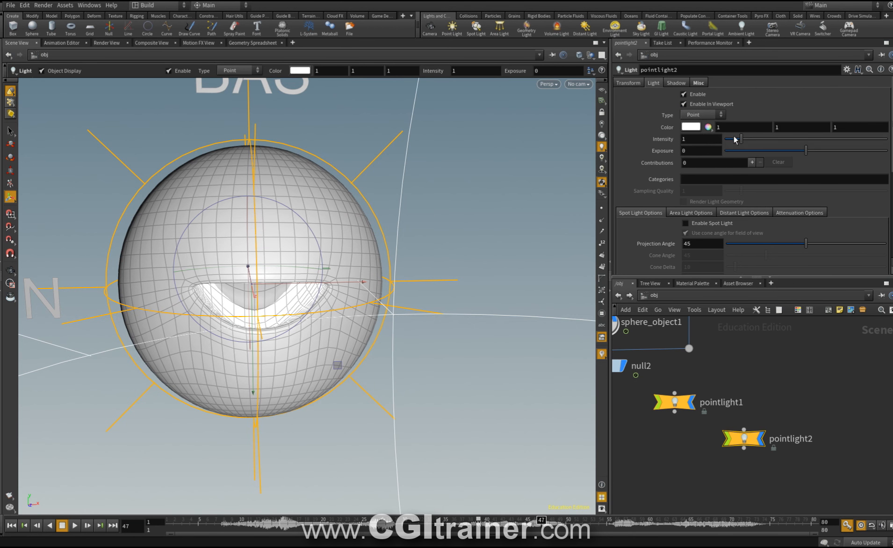
pyautogui.click(687, 137)
pyautogui.write('-0.1')
pyautogui.press('Return')
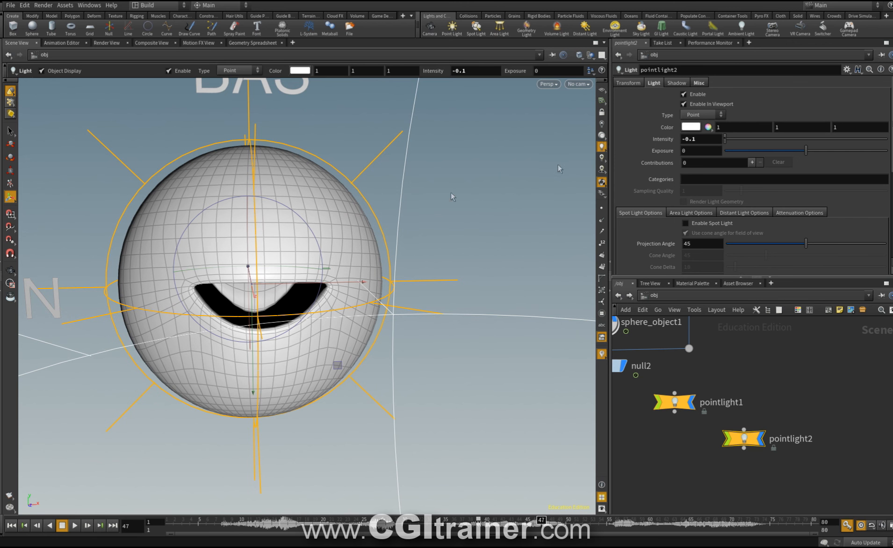
# Move pointlight2 slightly forward along Z inside the head, and return to its light parameters
pyautogui.click(627, 82)
pyautogui.moveTo(820, 107); pyautogui.dragTo(839, 105, button='middle')
pyautogui.click(654, 83)
# Parent pointlight2 to sphere_object1 in the network, and scrub the timeline back to frame 1
pyautogui.moveTo(622, 441); pyautogui.dragTo(728, 467, button='middle')
pyautogui.scroll(-3, 727, 468)
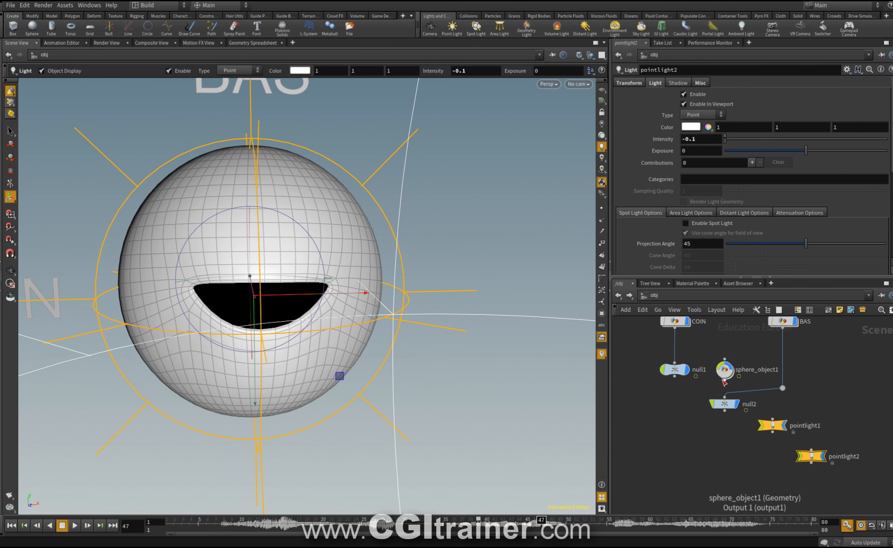
pyautogui.moveTo(810, 456); pyautogui.dragTo(651, 417)
pyautogui.moveTo(724, 380); pyautogui.dragTo(651, 410)
pyautogui.moveTo(651, 417); pyautogui.dragTo(669, 400)
pyautogui.click(328, 520)
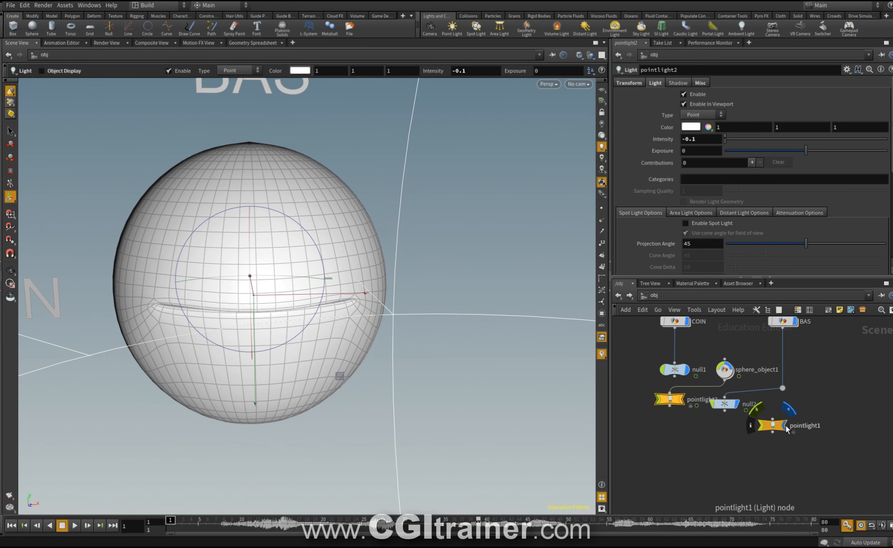
# Hide pointlight1 and null2 in the viewport, toggle BAS's display off and on again, and activate the Select tool
pyautogui.click(786, 426)
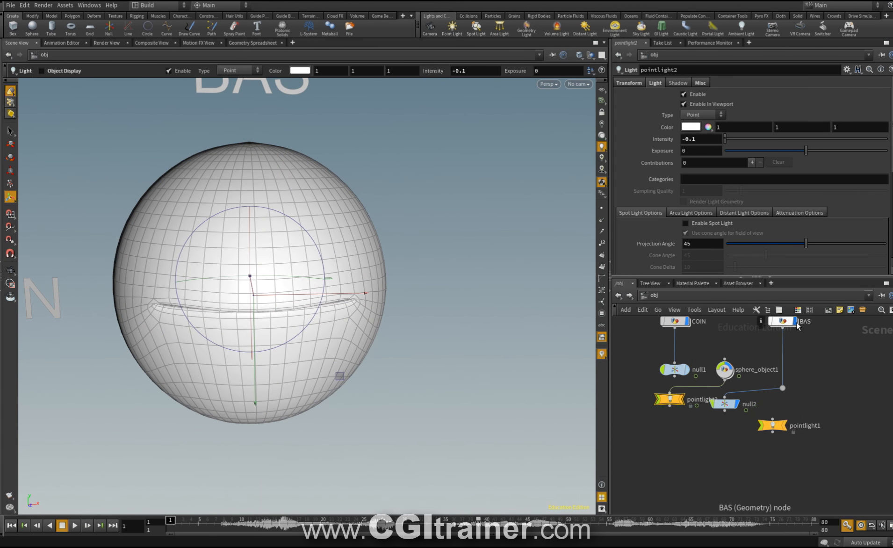
pyautogui.click(796, 322)
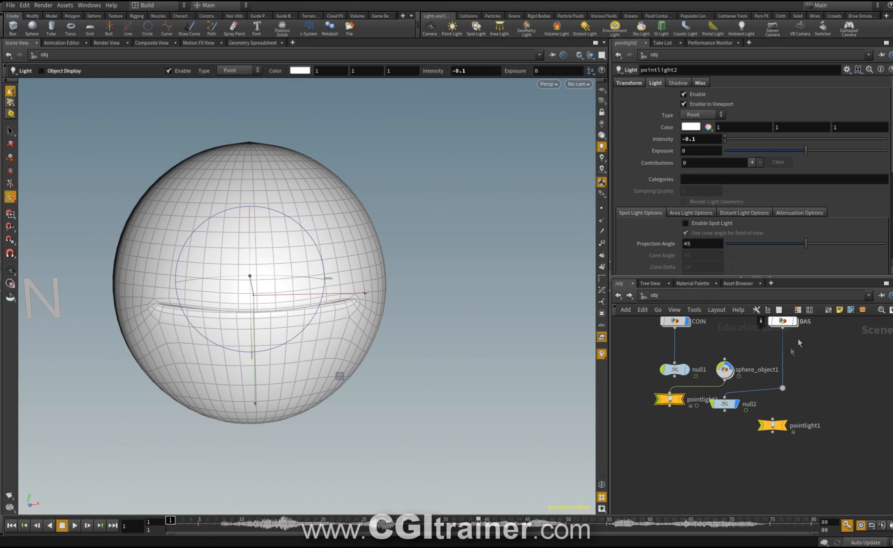
pyautogui.click(736, 403)
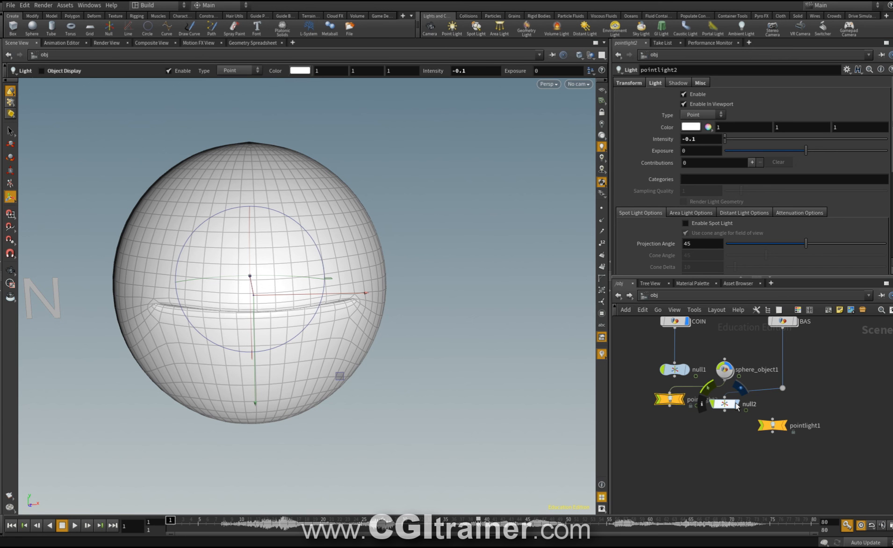
pyautogui.click(796, 322)
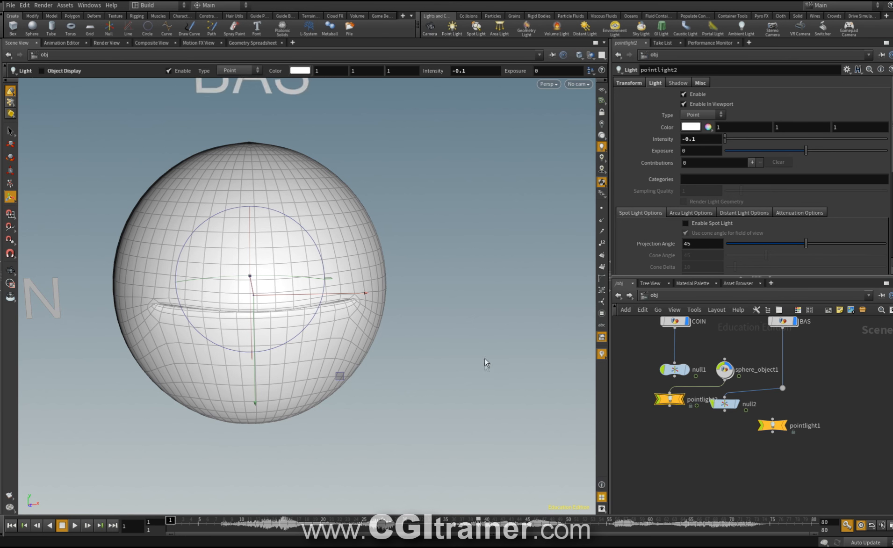
pyautogui.click(10, 131)
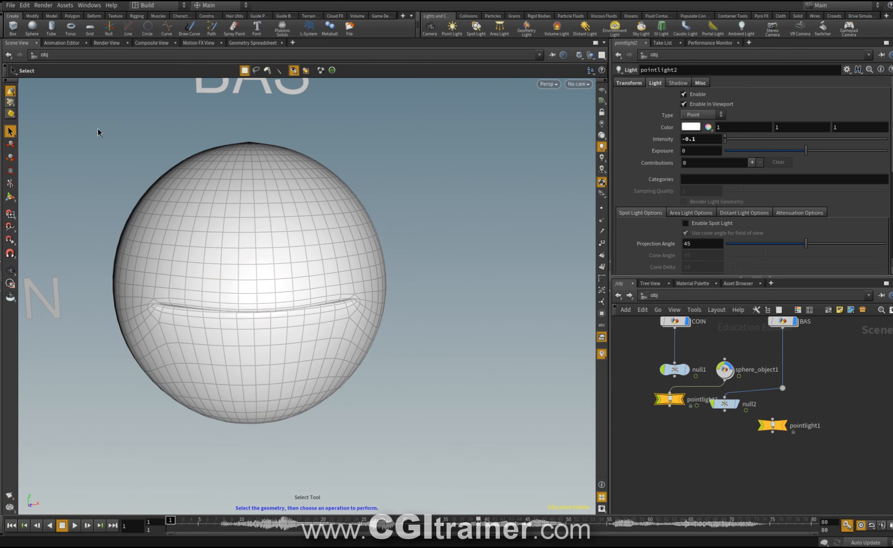